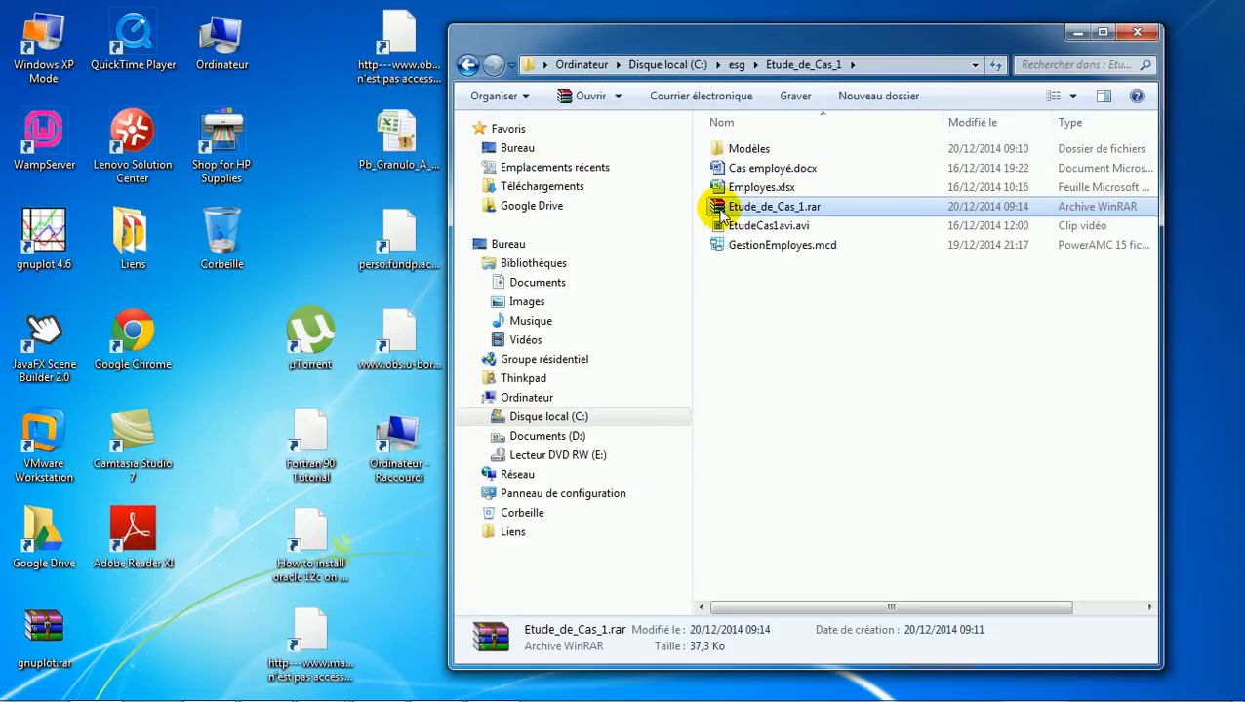
# Extract the Etude_de_Cas_1.rar archive into its own Etude_de_Cas_1 subfolder and open the extracted folder.
pyautogui.rightClick(719, 215)
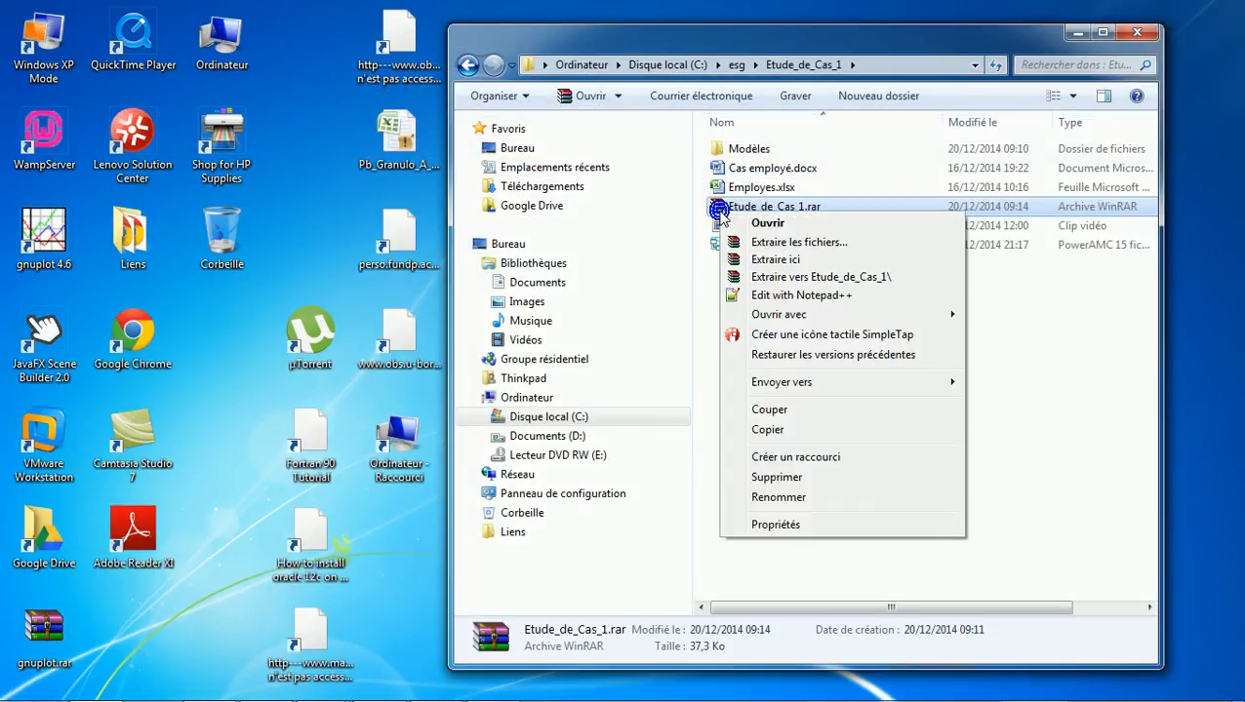
pyautogui.click(835, 278)
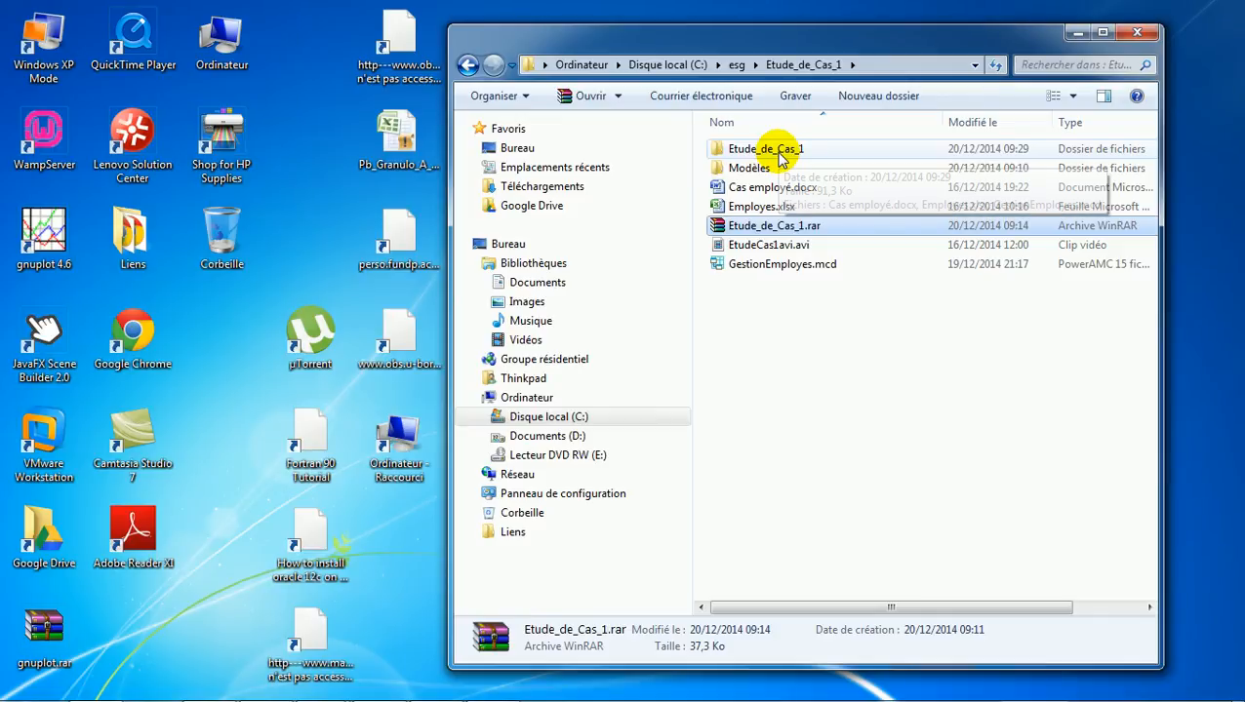
pyautogui.doubleClick(781, 154)
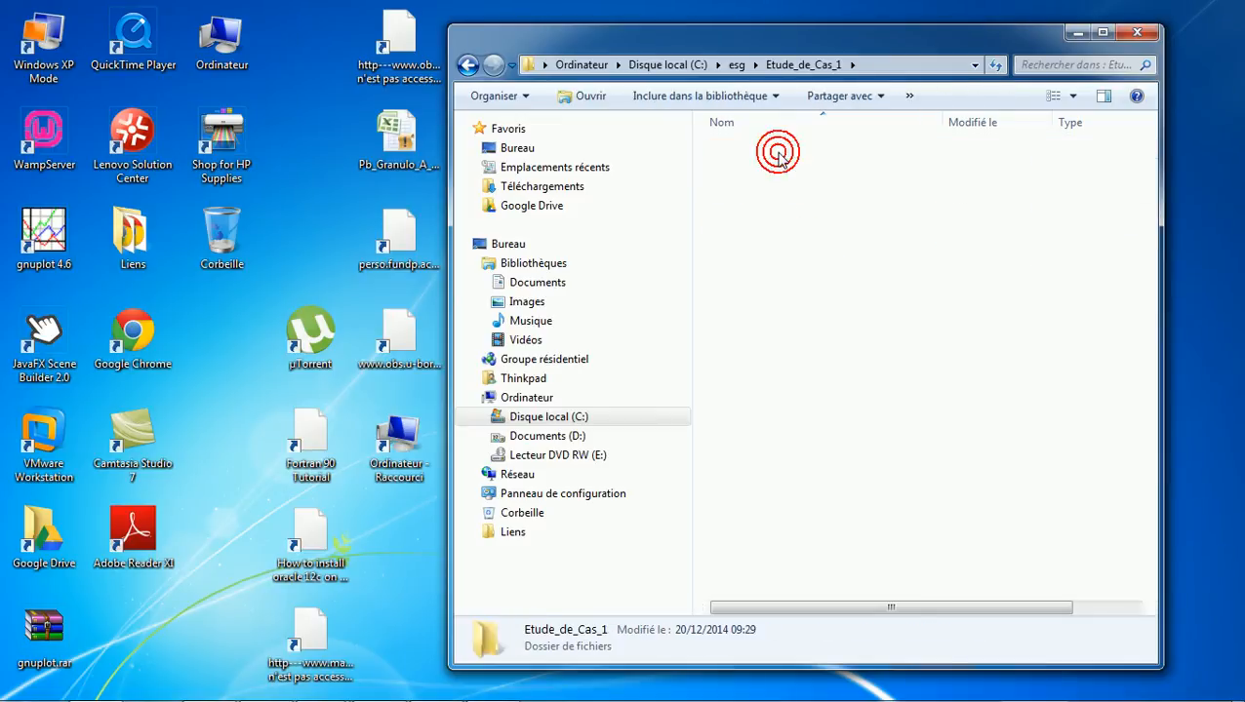
pyautogui.doubleClick(778, 149)
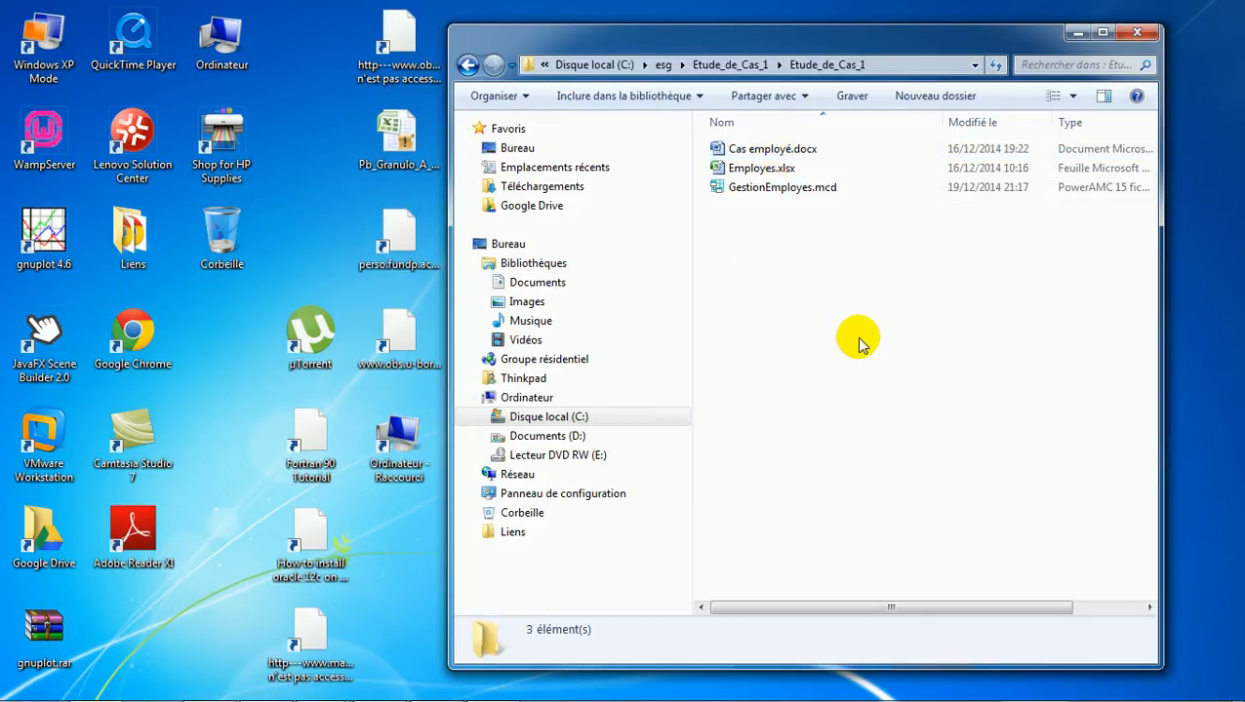
# Open Cas employé.docx and read the Enoncé section and the Conception et Implémentation tasks.
pyautogui.click(738, 152)
pyautogui.doubleClick(739, 152)
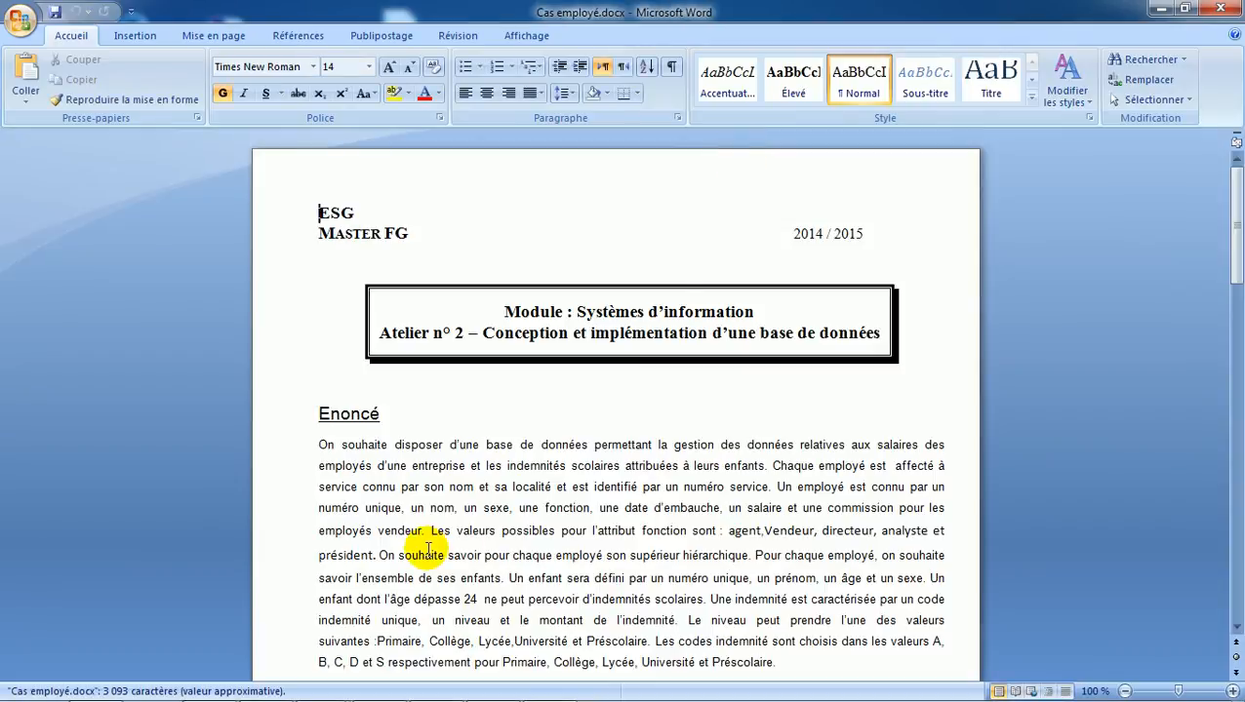
pyautogui.click(426, 551)
pyautogui.press('Down')
pyautogui.press('Down')
pyautogui.press('Down')
pyautogui.press('Down')
pyautogui.press('Down')
pyautogui.press('Down')
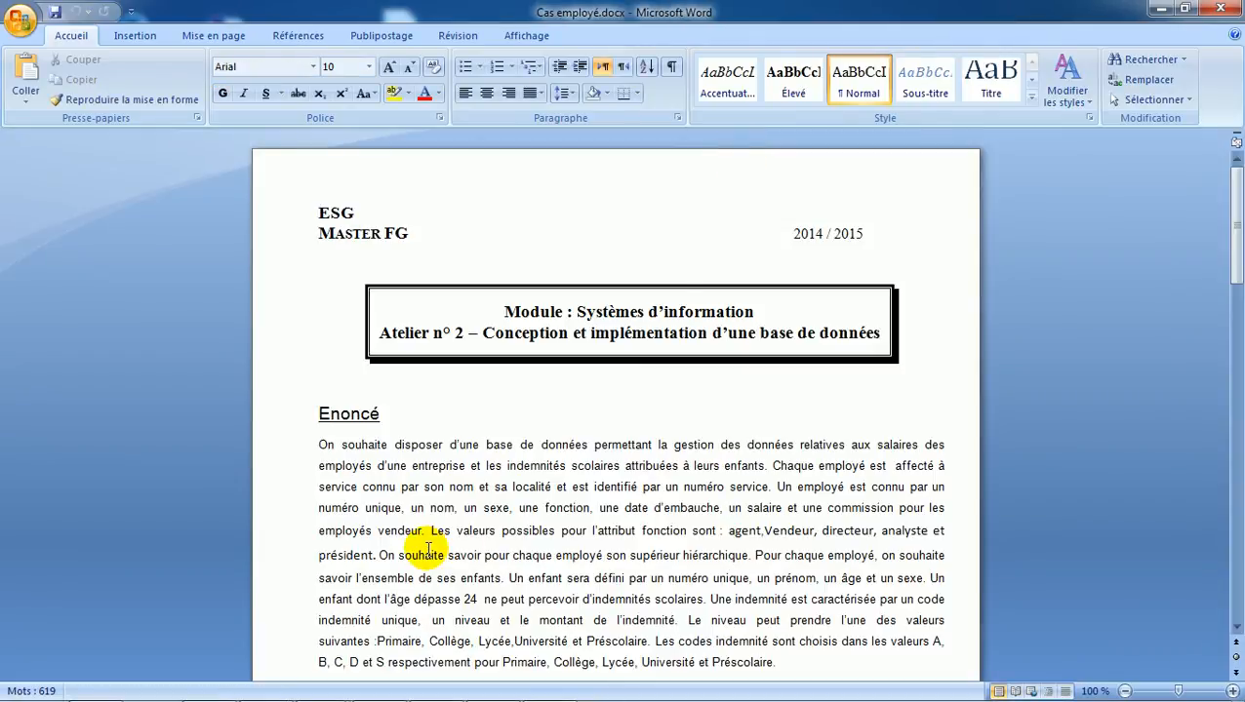
pyautogui.press('Down')
pyautogui.press('Down')
pyautogui.press('Down')
pyautogui.press('Down')
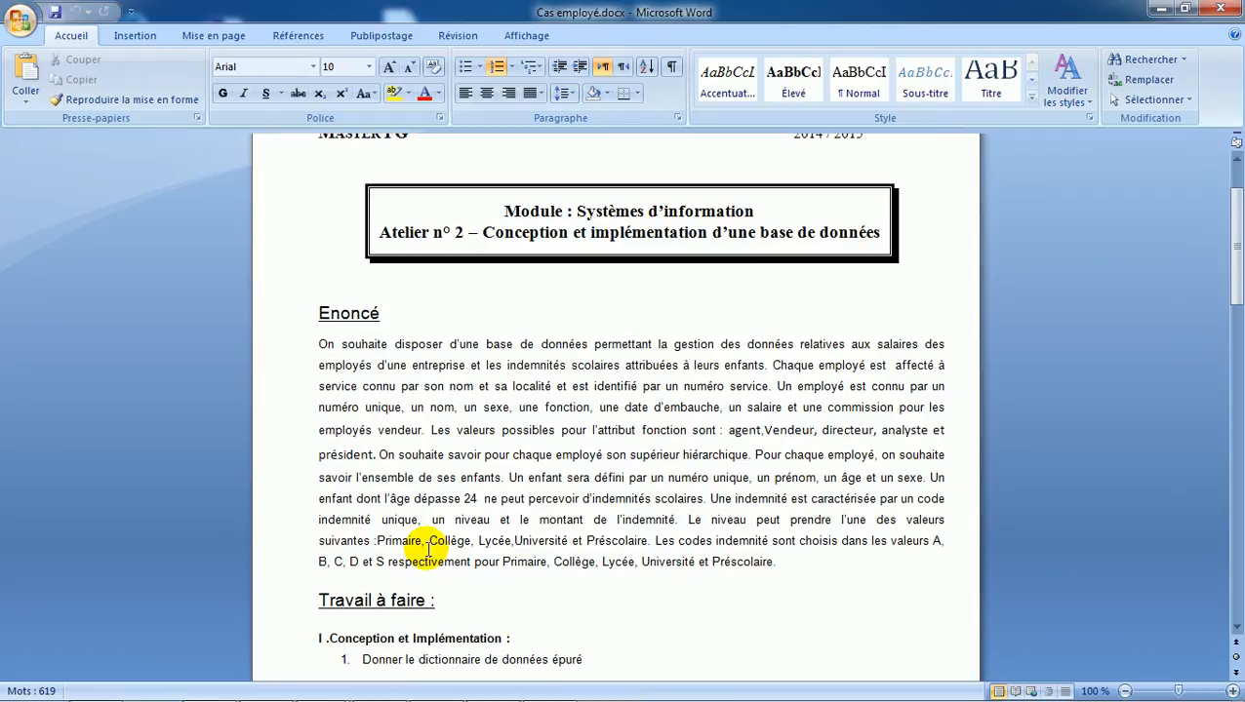
pyautogui.press('Down')
pyautogui.press('Down')
pyautogui.press('Down')
pyautogui.press('Down')
pyautogui.press('Down')
pyautogui.press('Down')
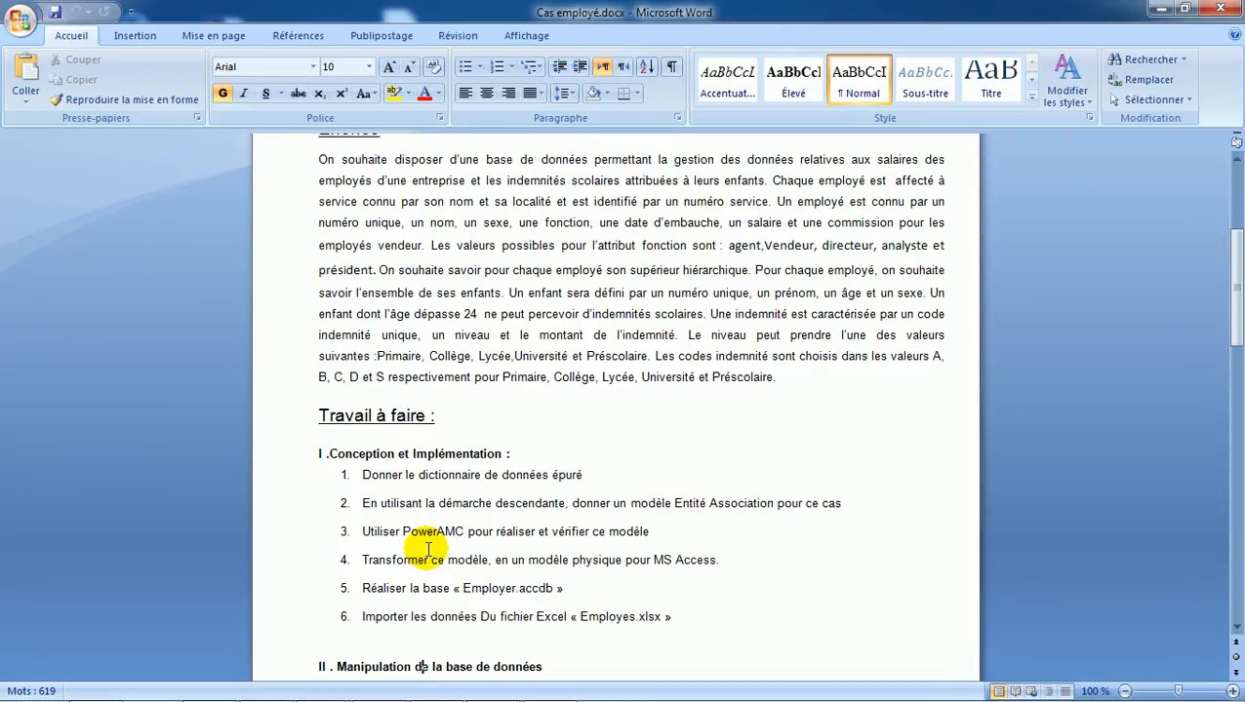
# Look through the remaining database tasks, and highlight the Conception et Implémentation heading and the task about using PowerAMC.
pyautogui.scroll(-15, 427, 550)
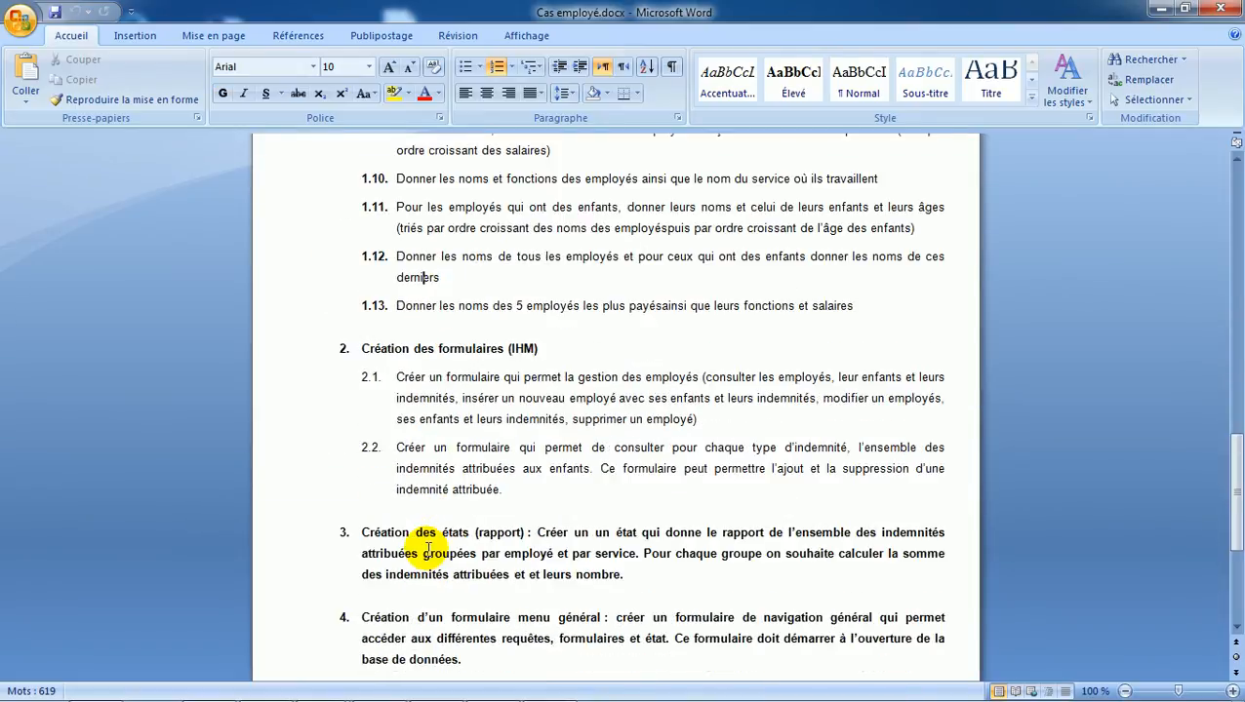
pyautogui.scroll(8, 427, 549)
pyautogui.scroll(7, 427, 549)
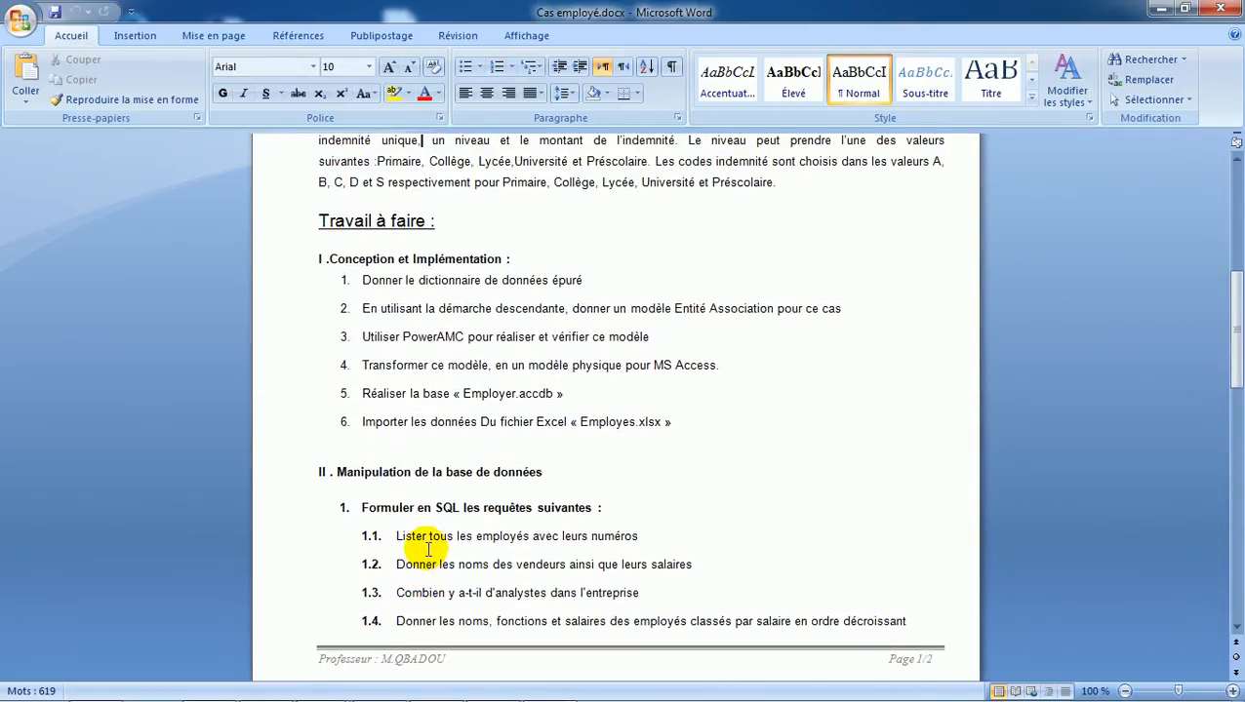
pyautogui.press('Down')
pyautogui.press('Down')
pyautogui.press('Down')
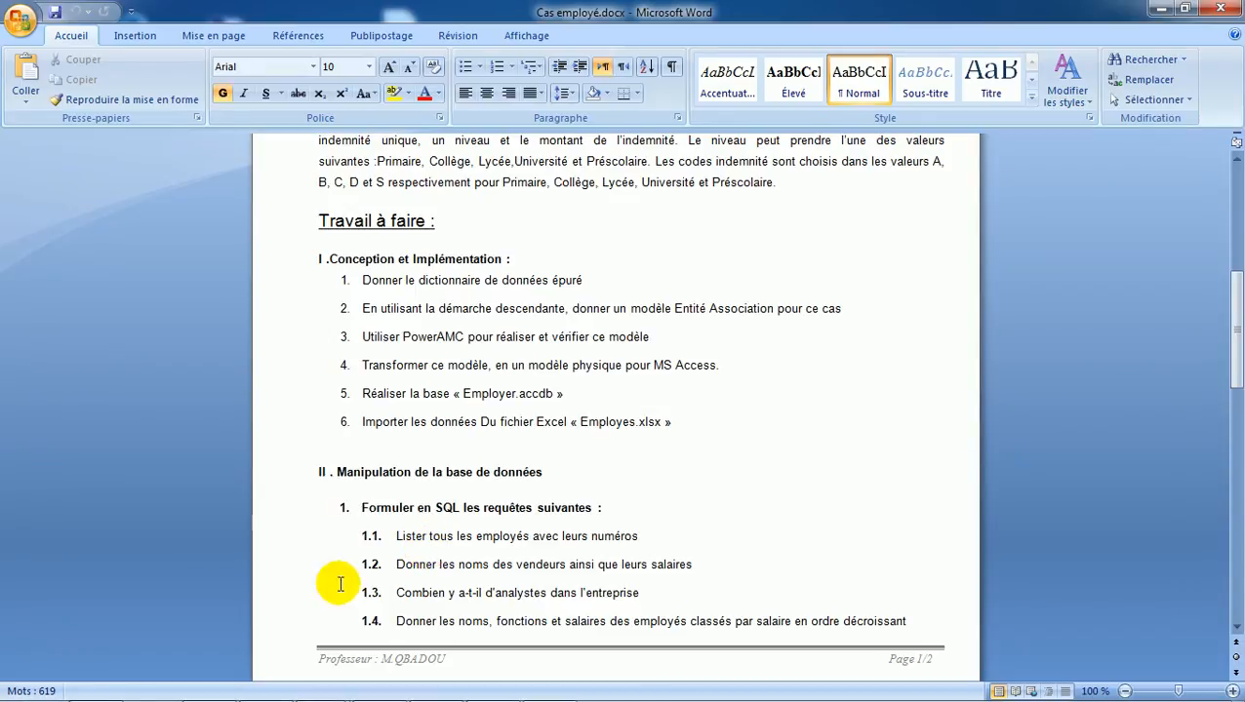
pyautogui.click(263, 269)
pyautogui.click(264, 263)
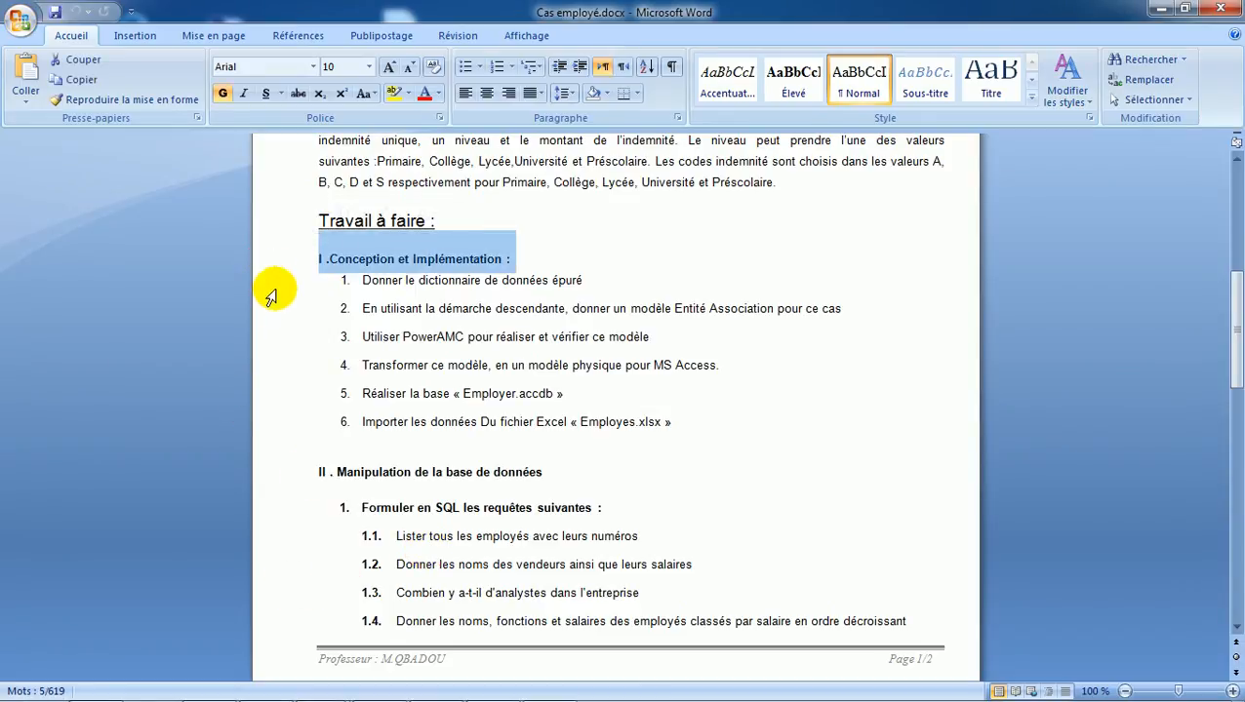
pyautogui.click(255, 339)
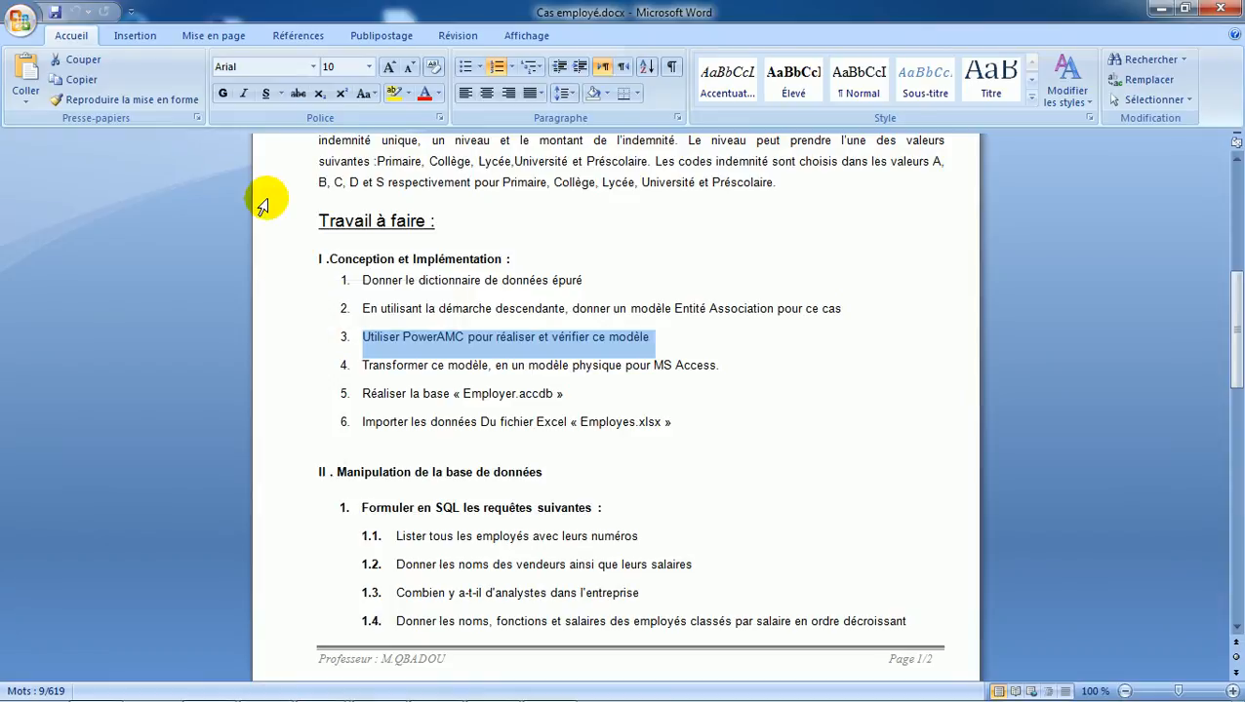
# Switch back to the extracted folder and open the GestionEmployes.mcd model in PowerAMC.
pyautogui.hotkey('alt', 'Tab')
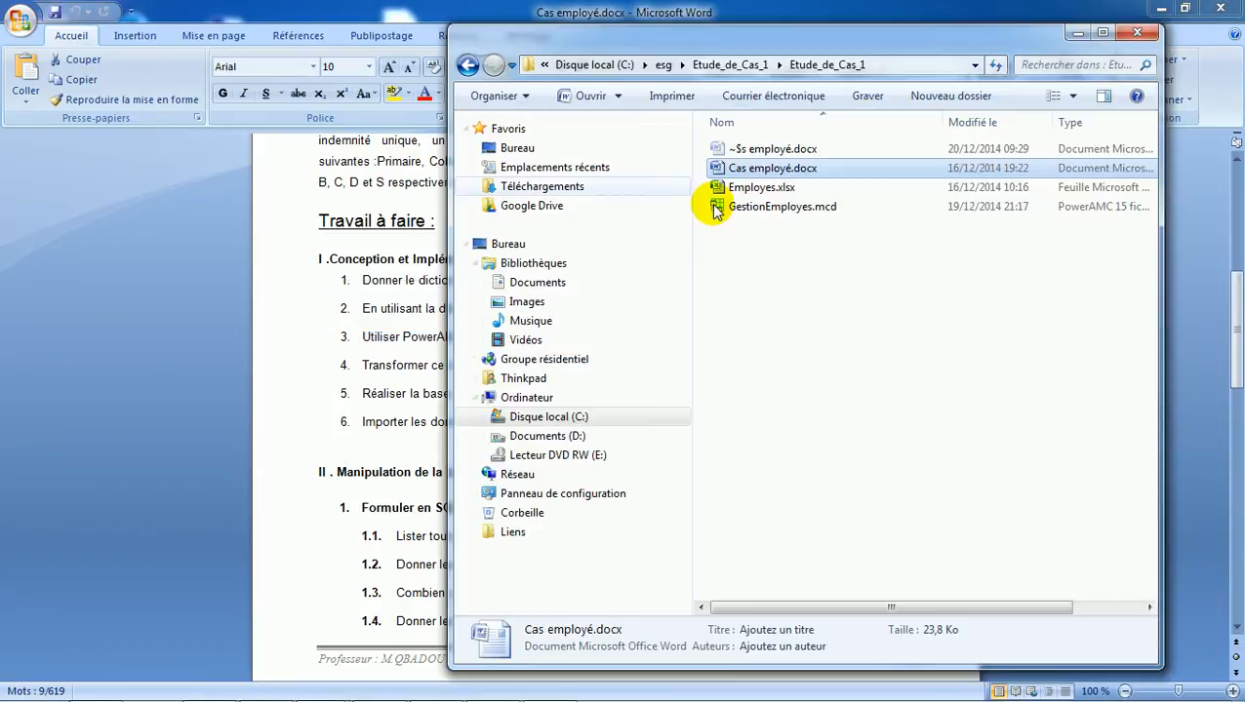
pyautogui.click(749, 211)
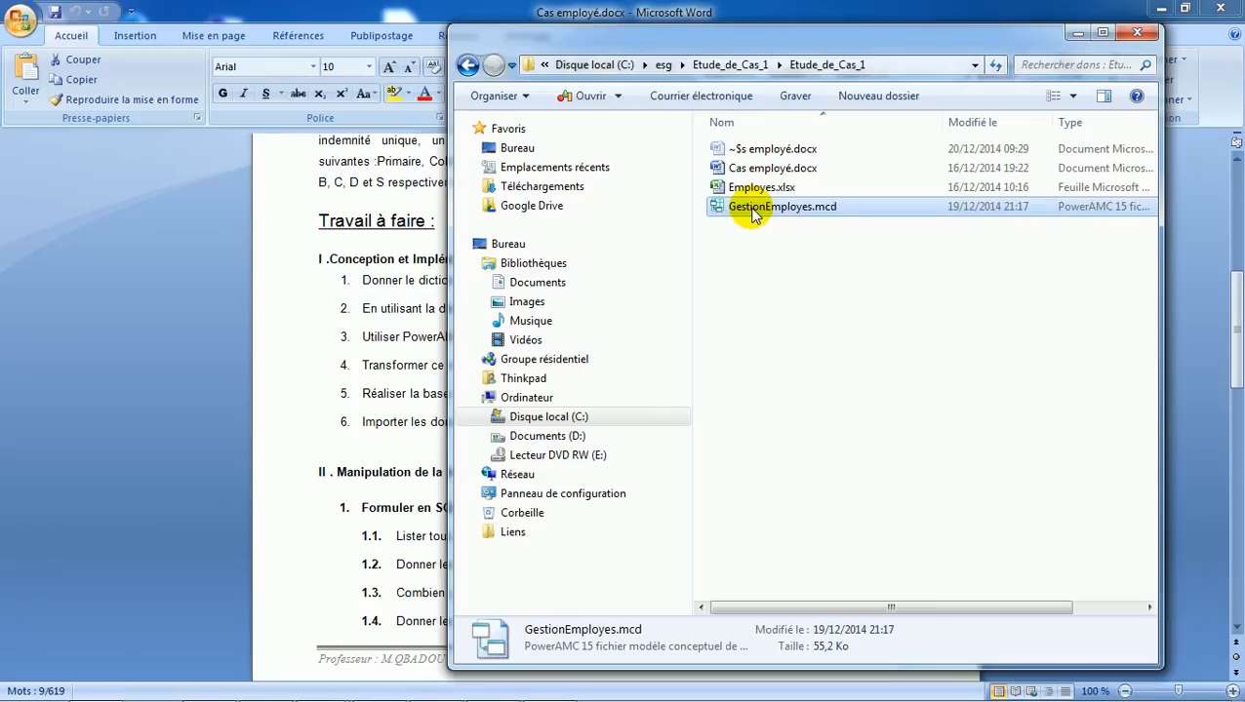
pyautogui.doubleClick(749, 211)
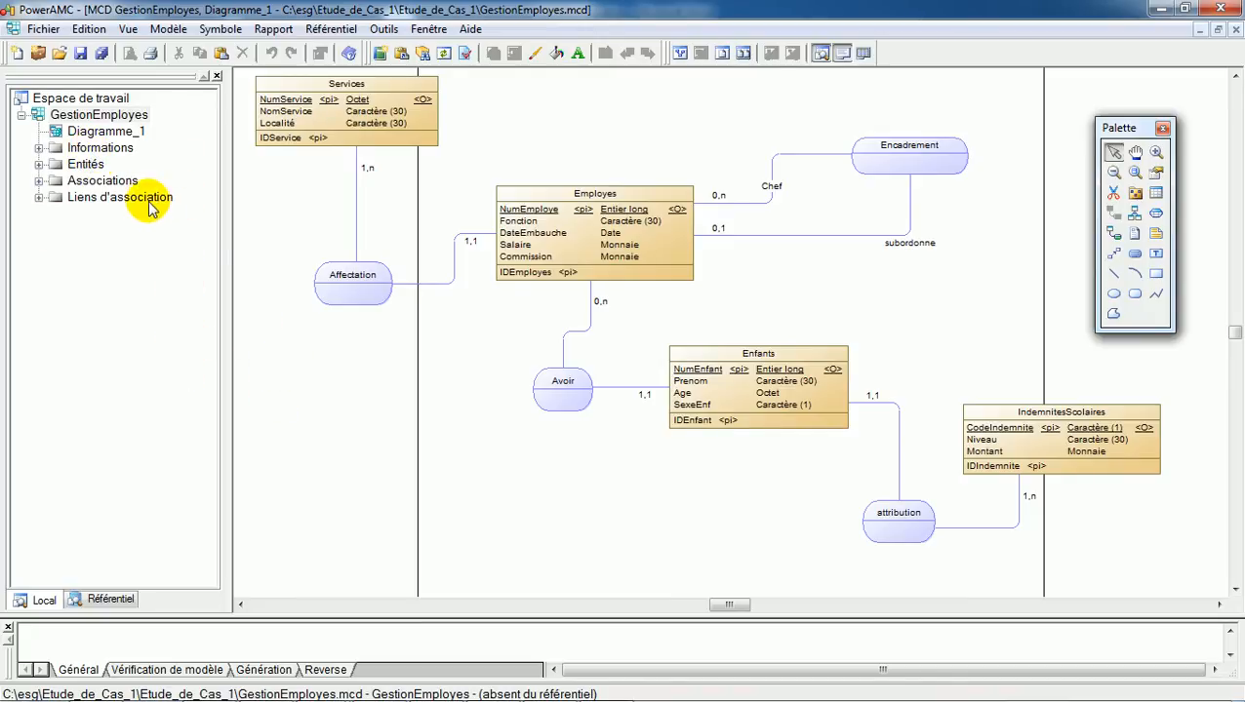
# Expand the model's Informations list and create a new information item named NomEmp.
pyautogui.click(39, 149)
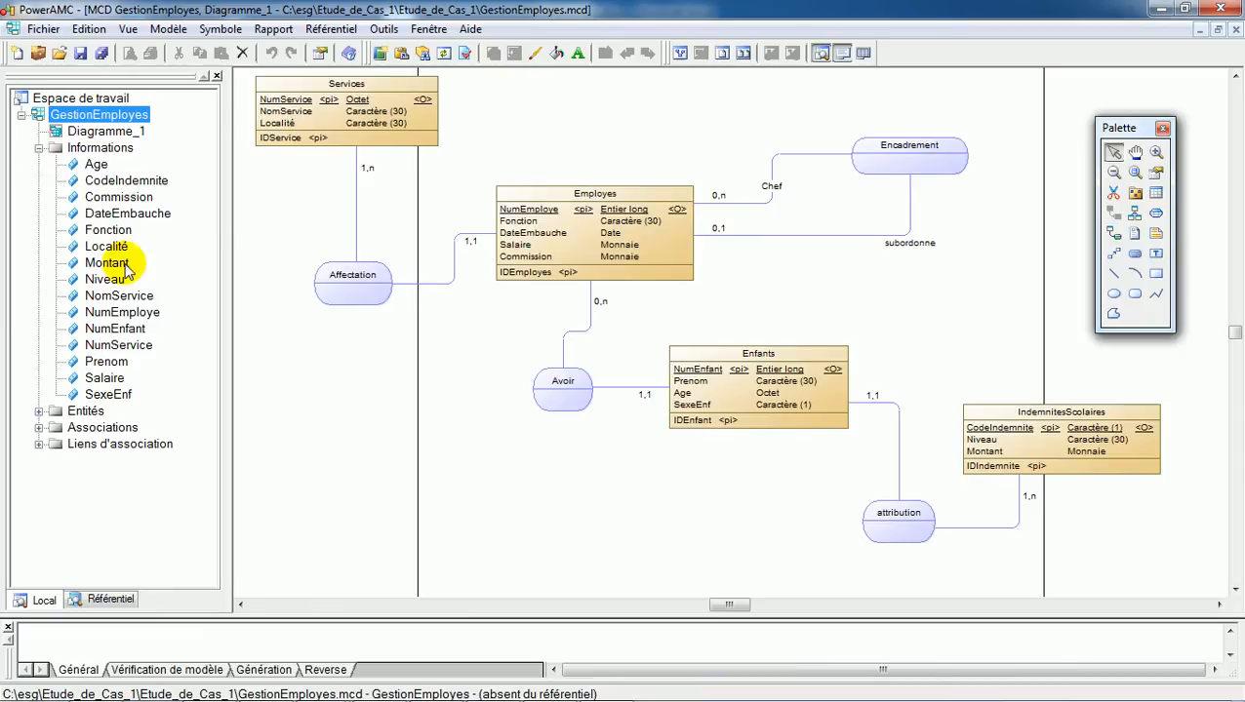
pyautogui.click(113, 152)
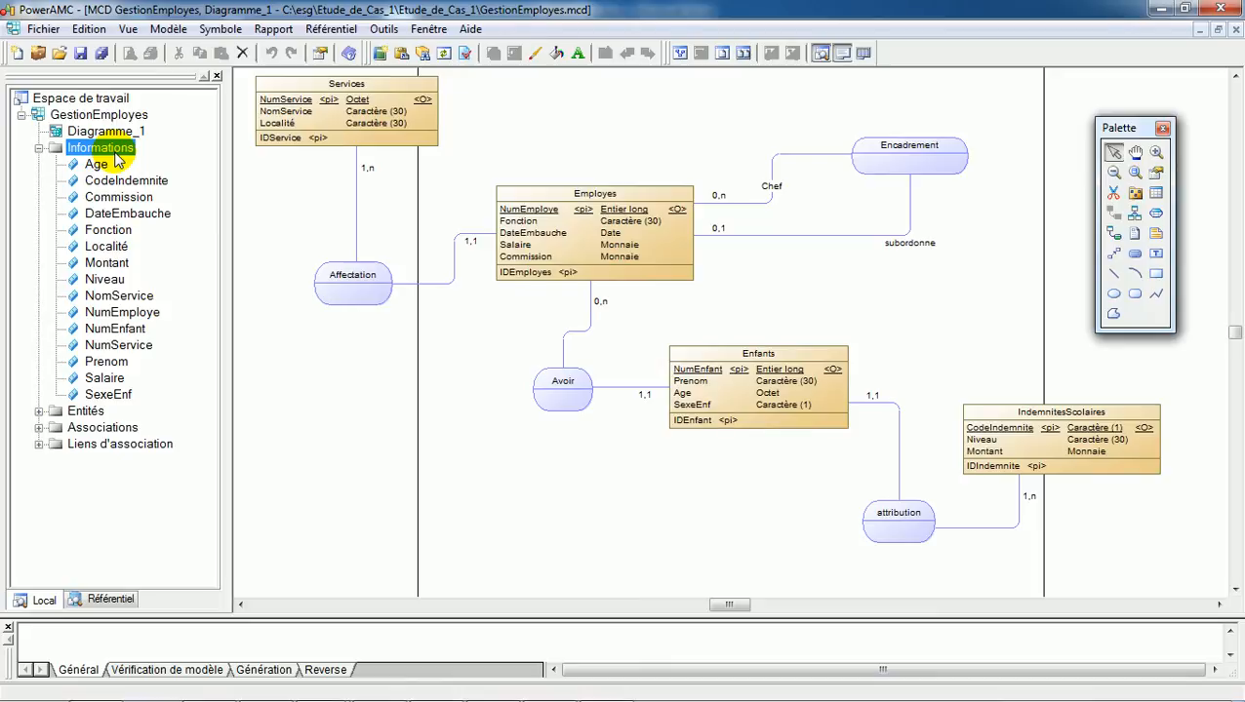
pyautogui.rightClick(117, 152)
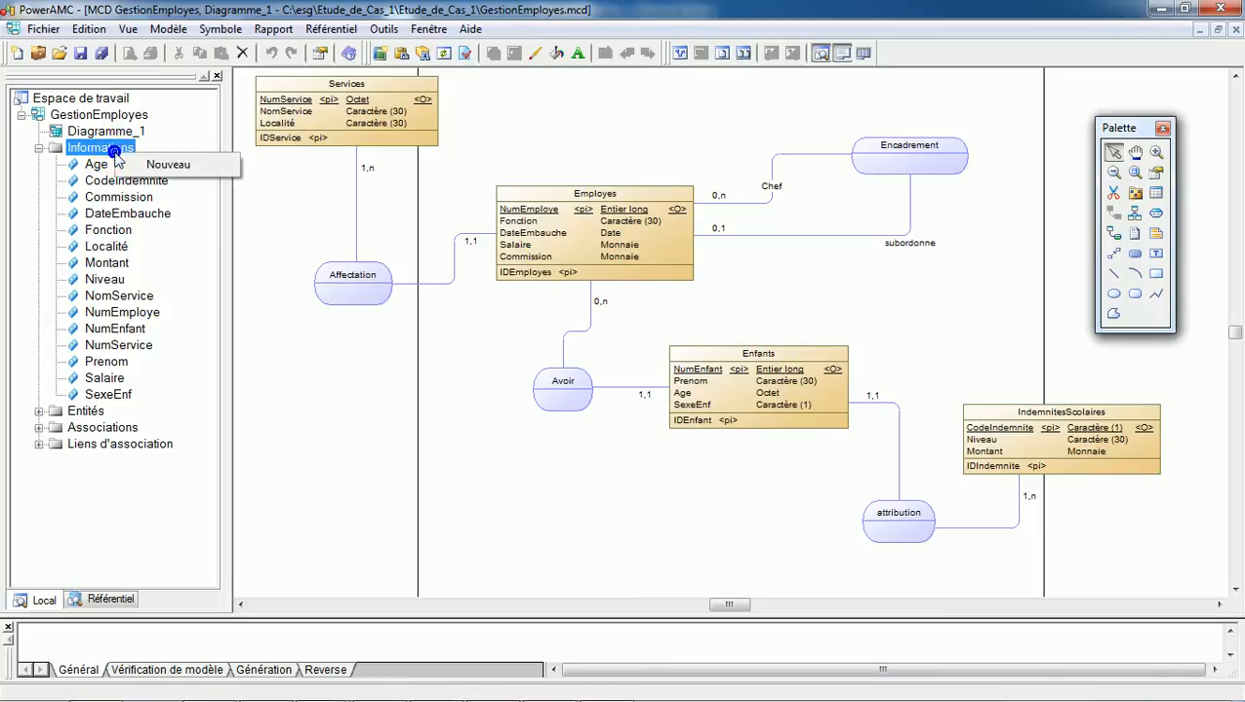
pyautogui.click(167, 164)
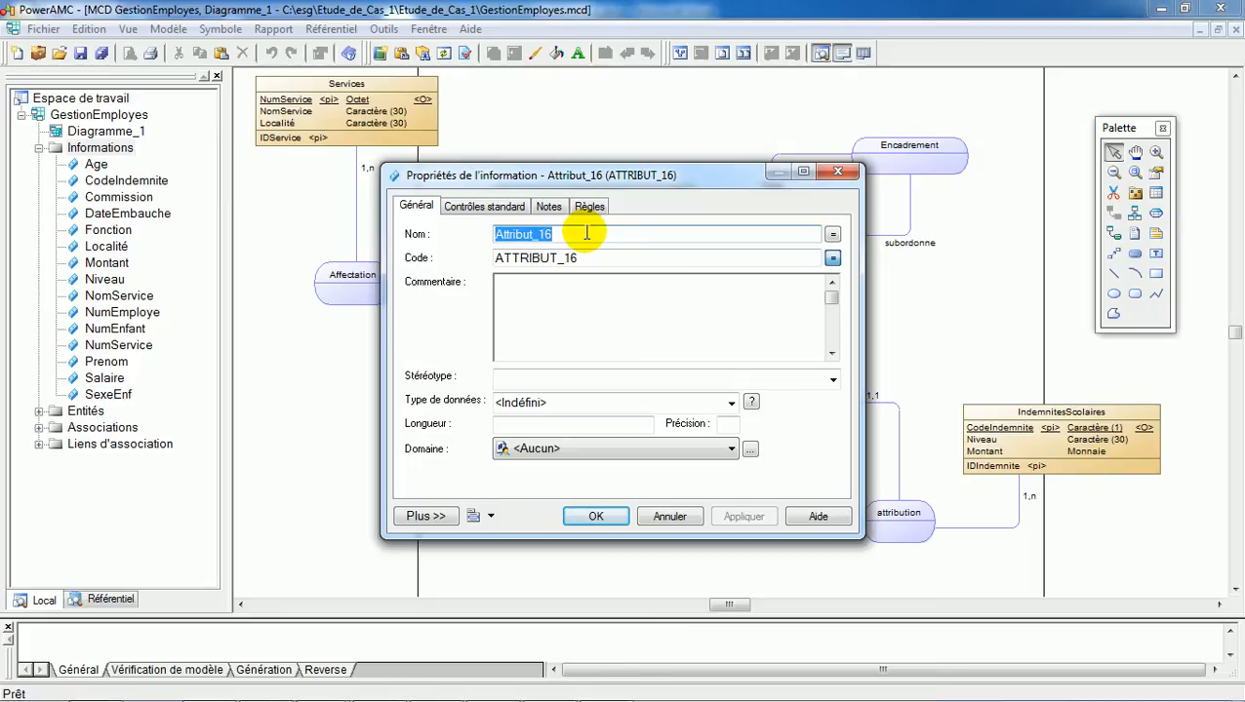
pyautogui.write('Nom')
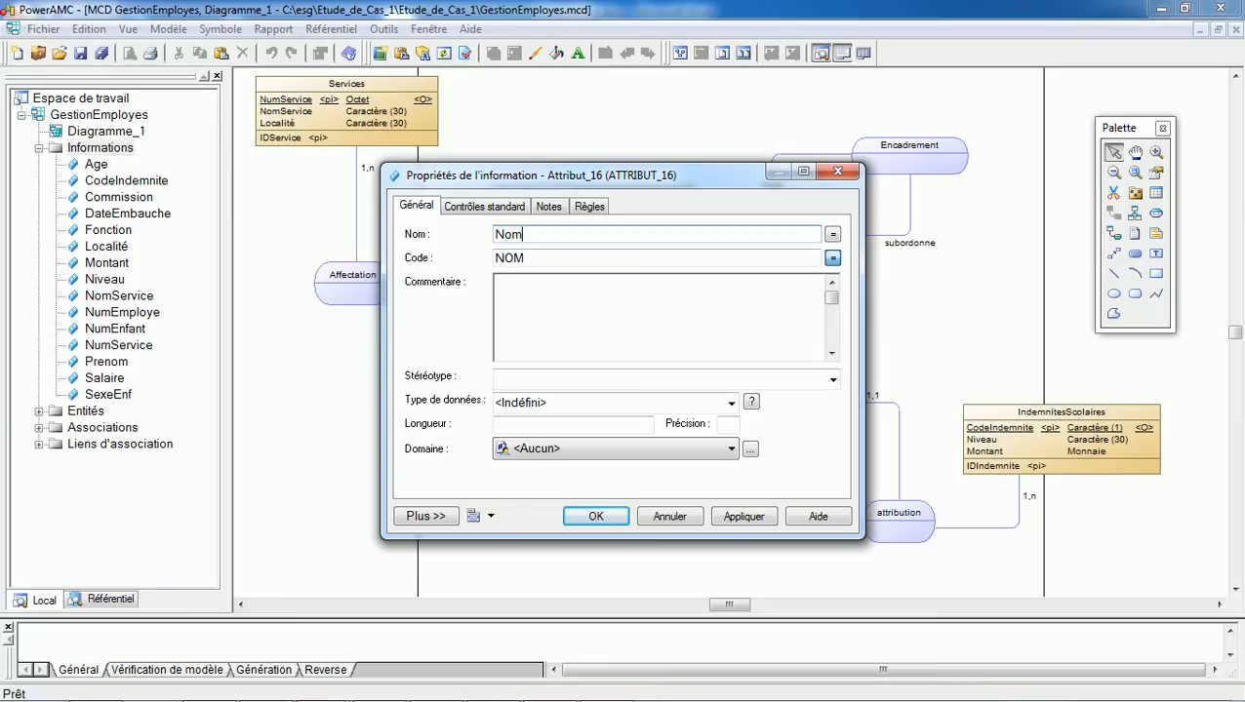
pyautogui.write('Emp')
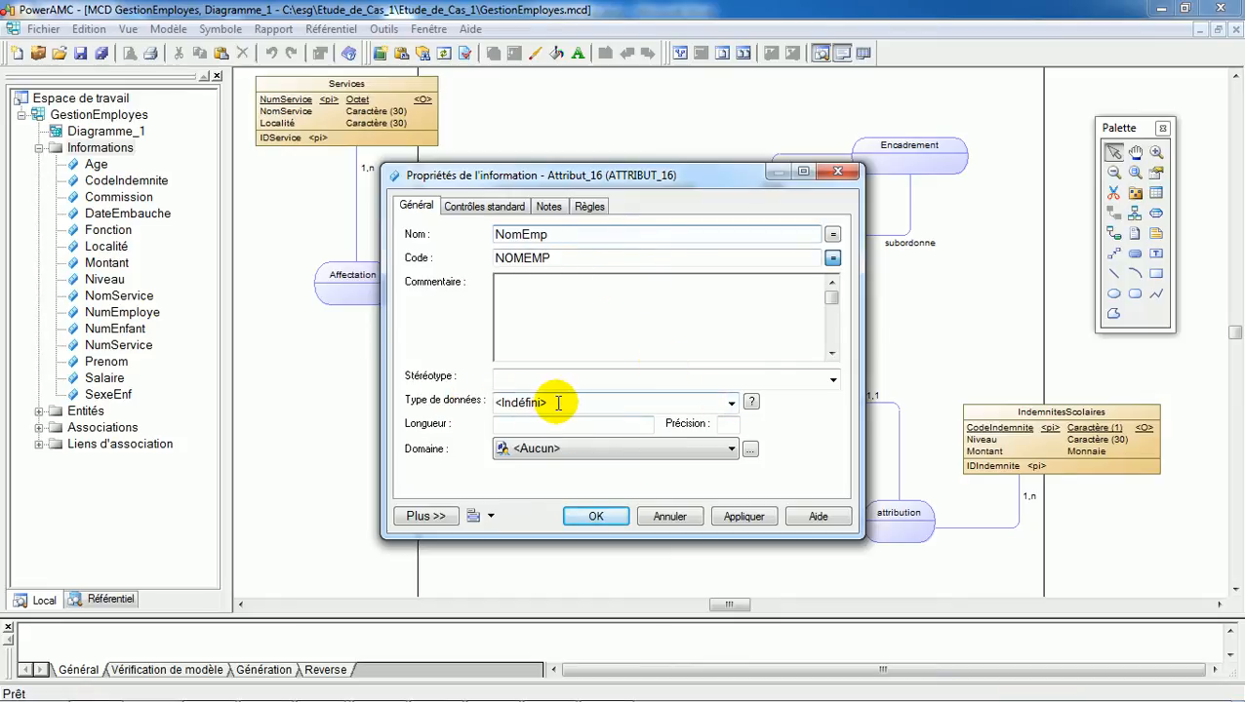
# Set the NomEmp data type to Caractère with a length of 30 and save the item.
pyautogui.click(750, 402)
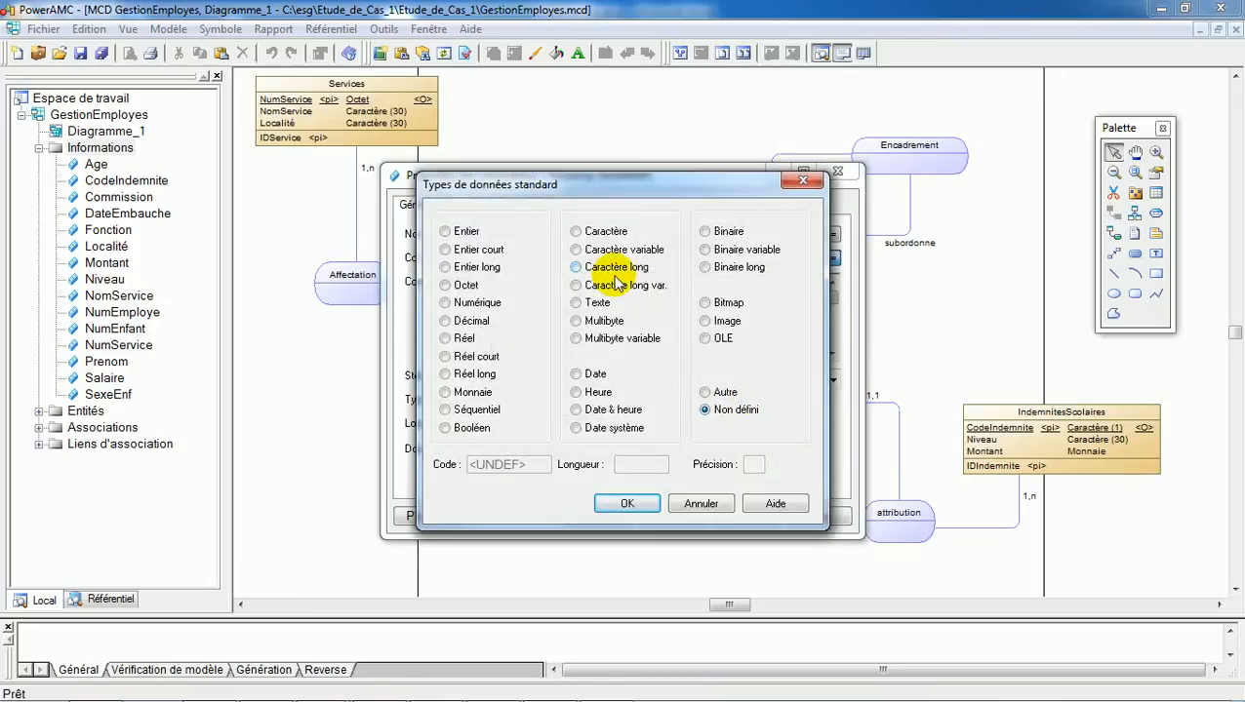
pyautogui.click(579, 233)
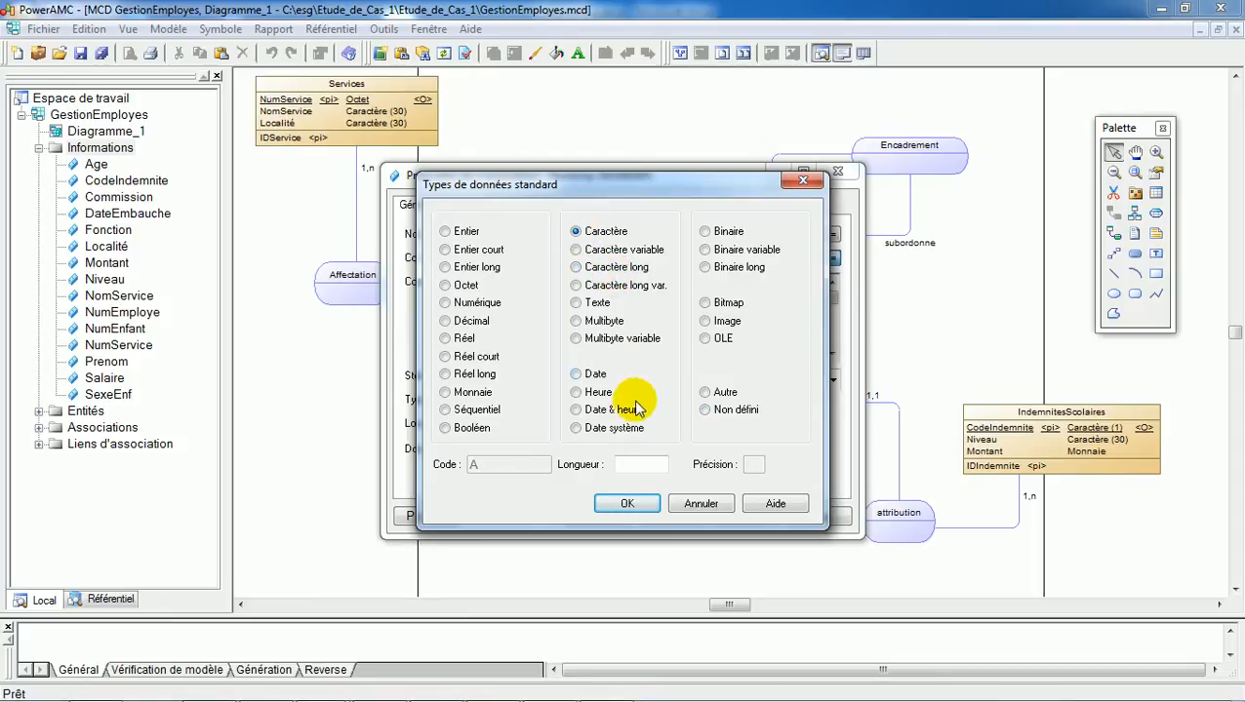
pyautogui.write('30')
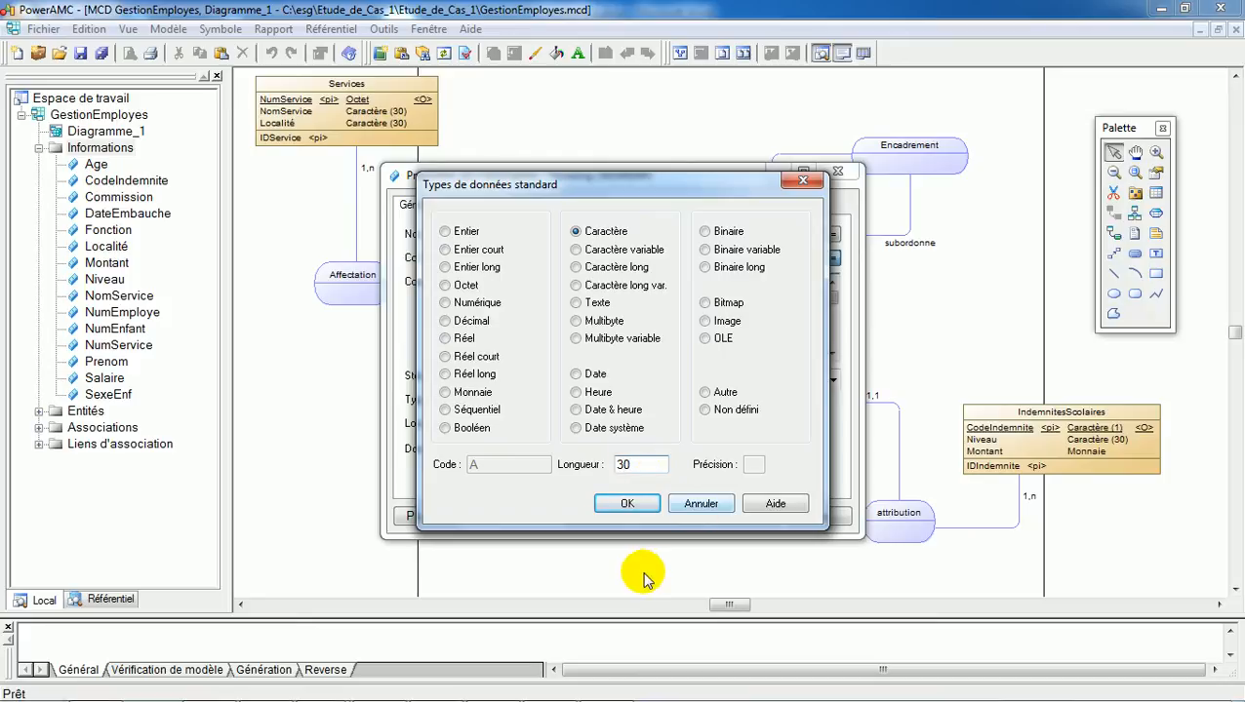
pyautogui.click(627, 504)
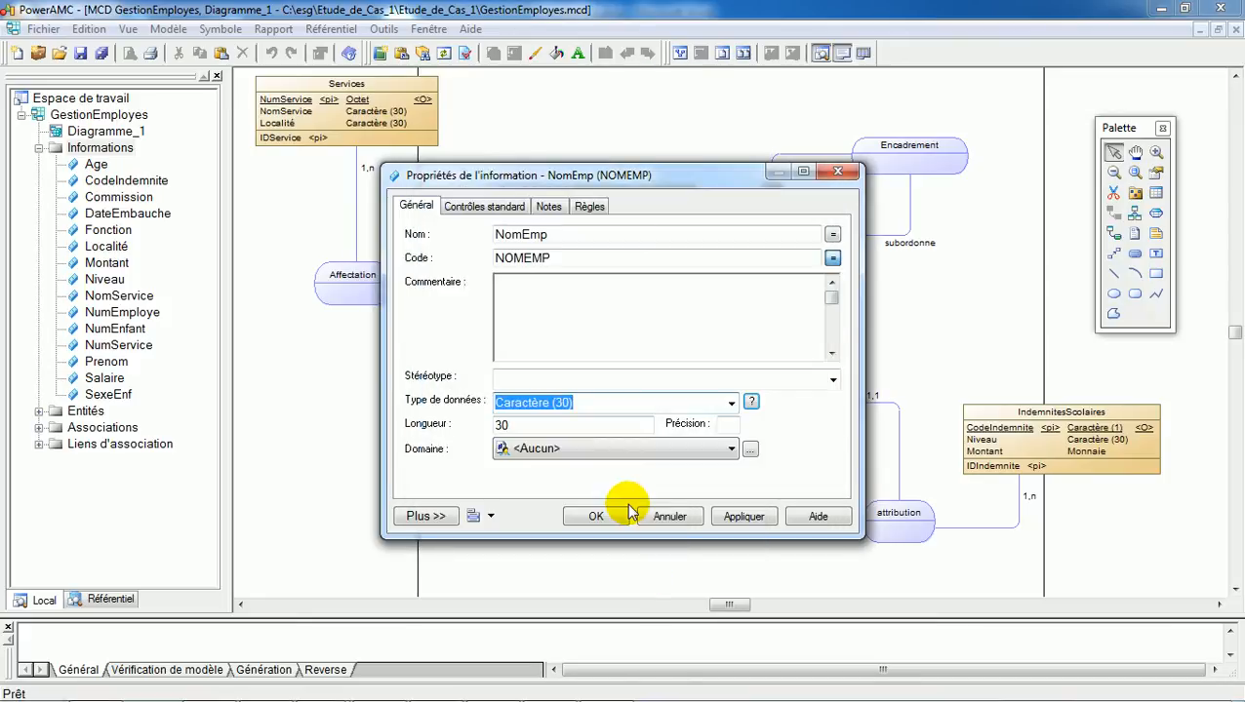
pyautogui.click(598, 516)
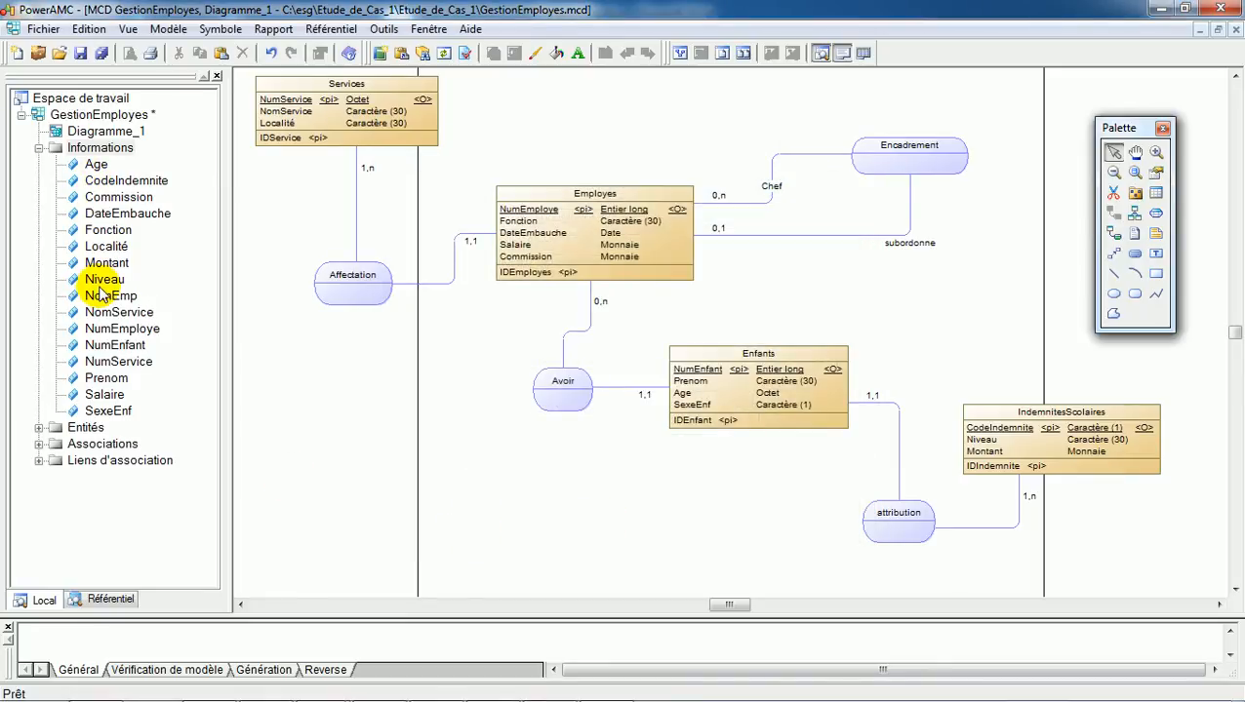
# Create another information item named SexeEmp in the Informations list.
pyautogui.rightClick(109, 151)
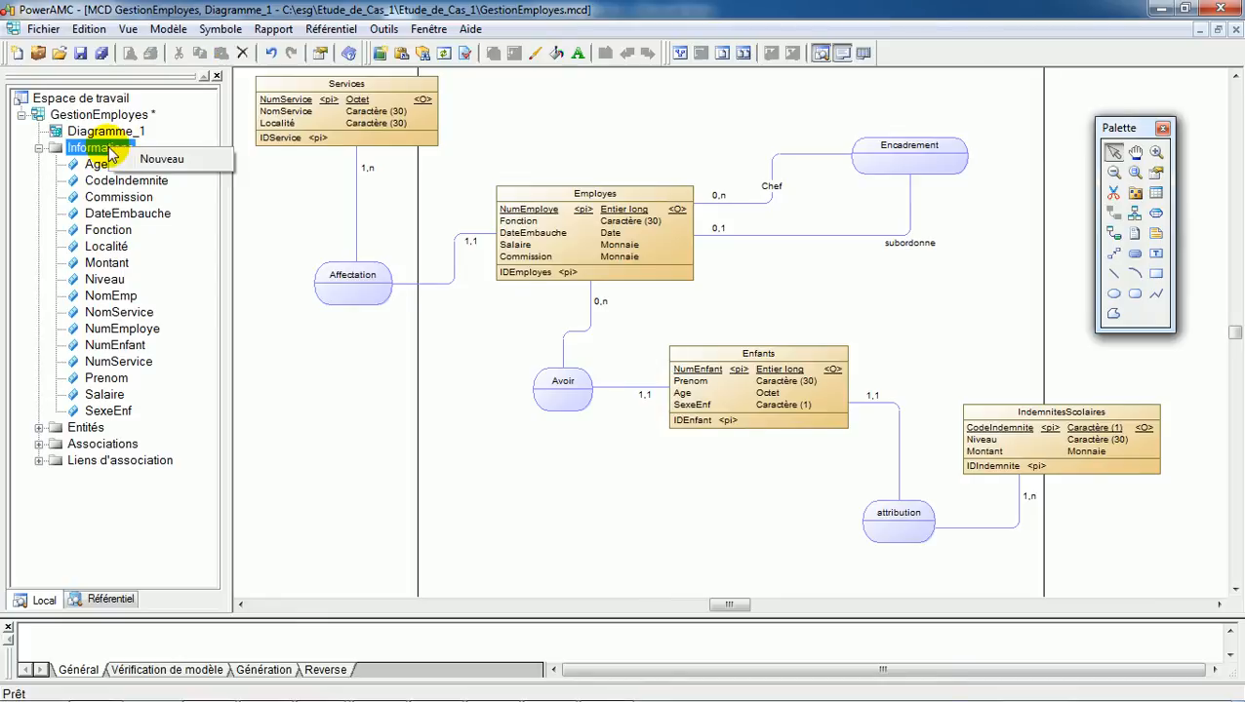
pyautogui.click(161, 159)
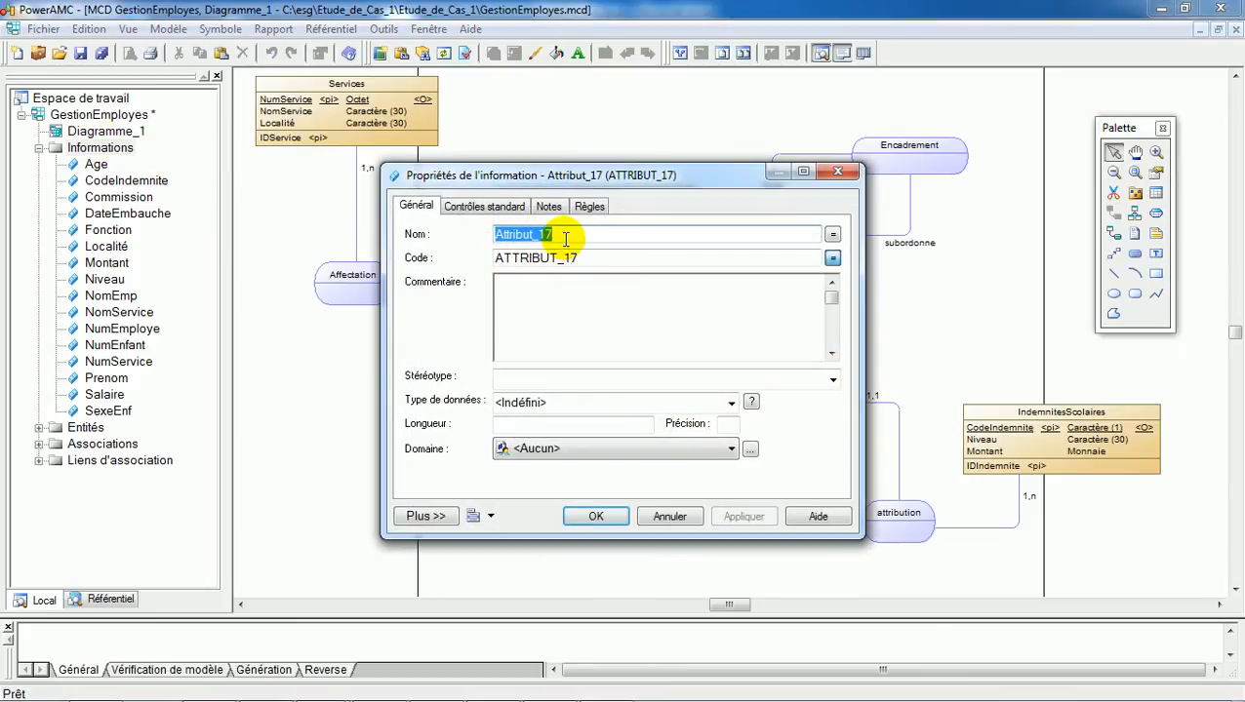
pyautogui.write('Sex')
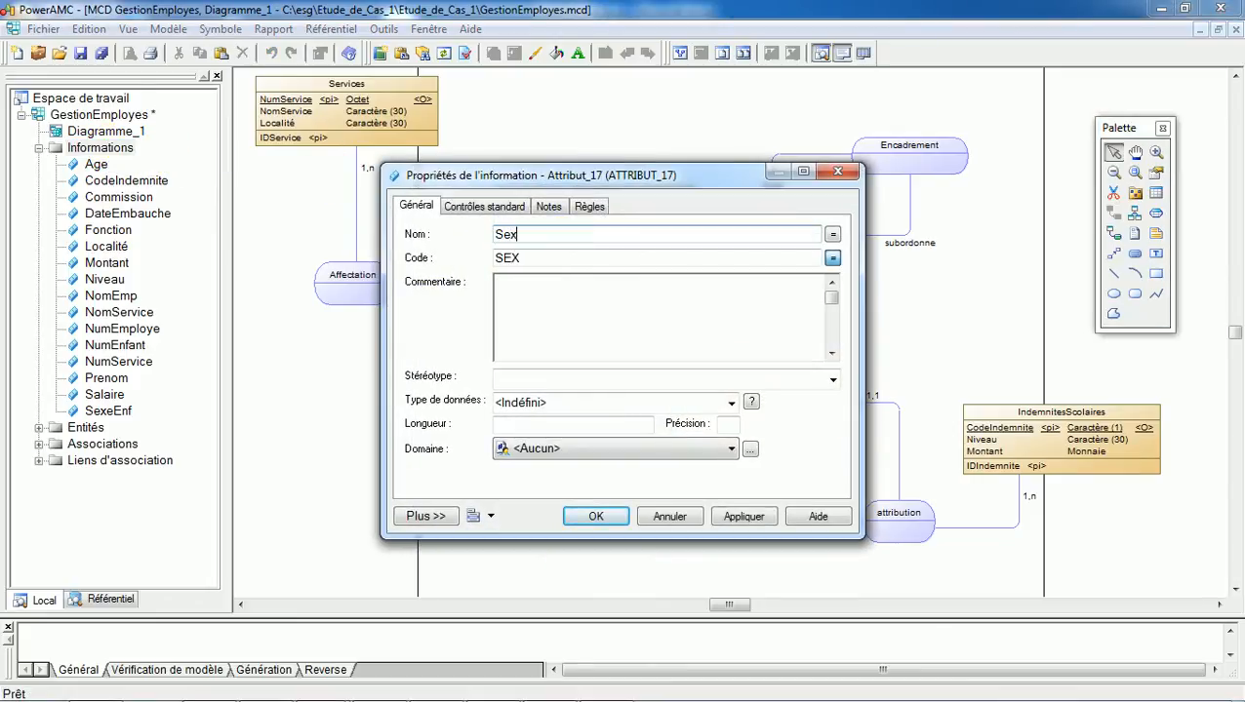
pyautogui.write('eEmp')
# Set the SexeEmp data type to Caractère with a length of 1 and save the item.
pyautogui.click(751, 402)
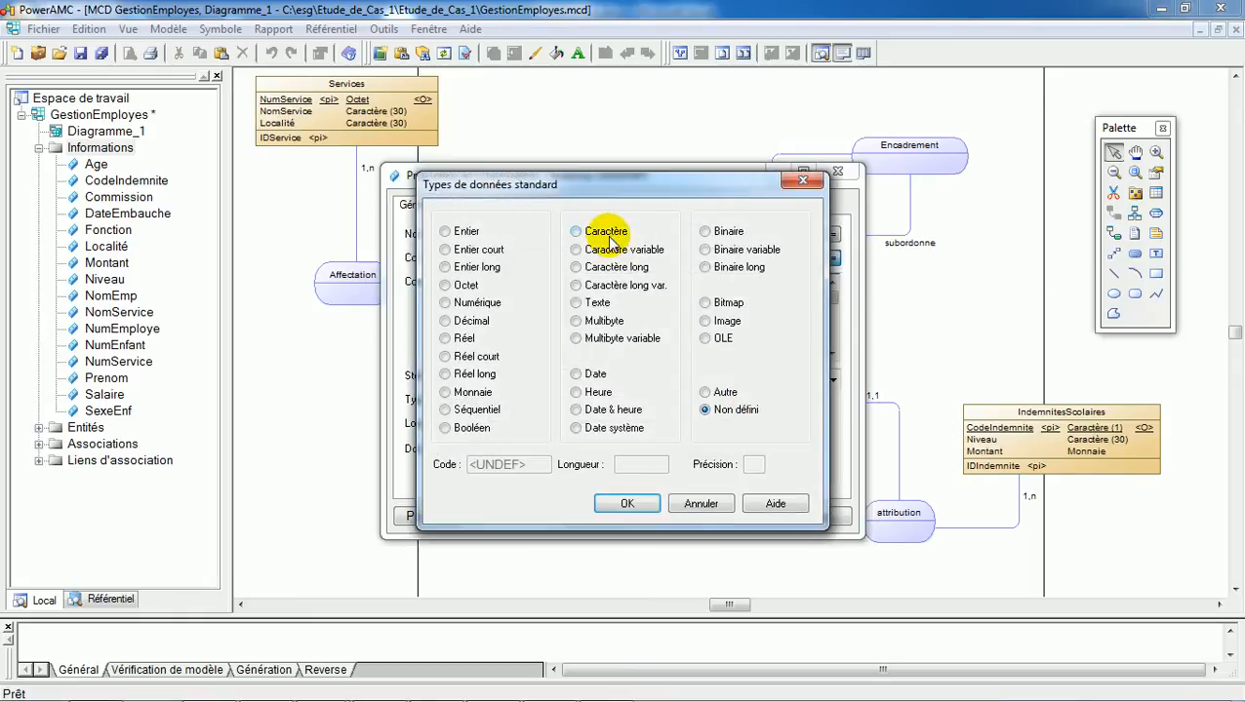
pyautogui.click(603, 234)
pyautogui.click(632, 465)
pyautogui.write('1')
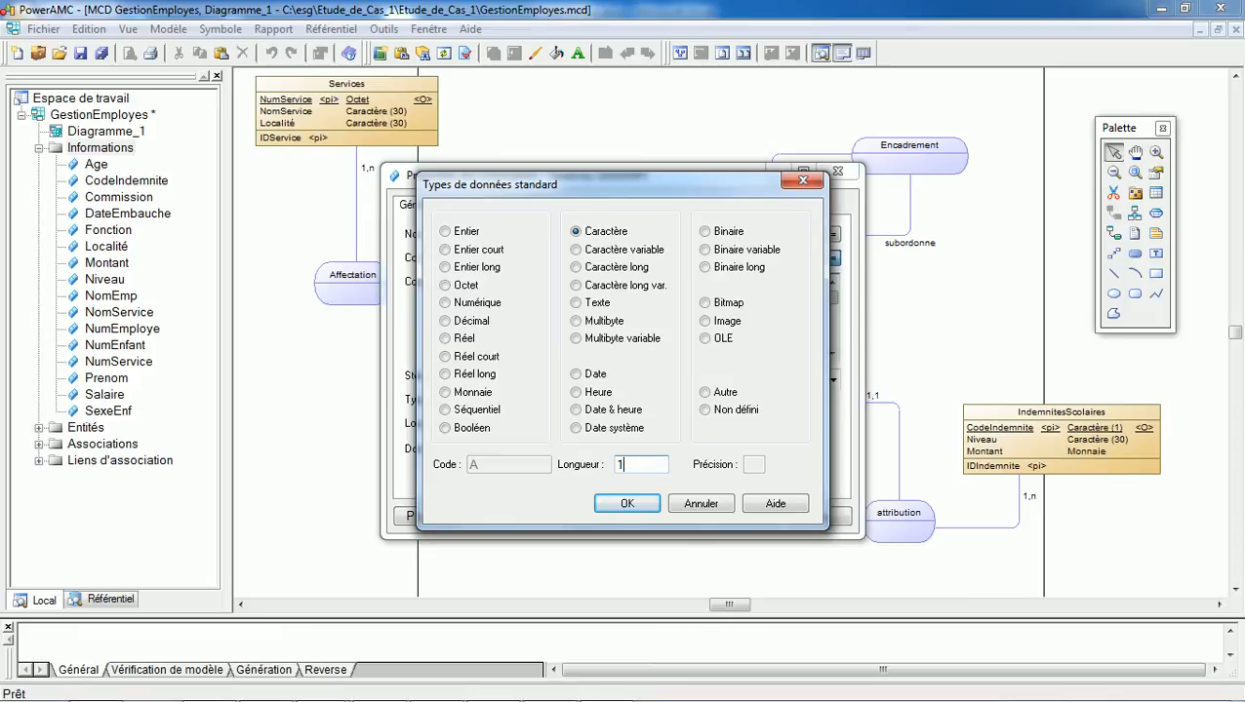
pyautogui.click(632, 504)
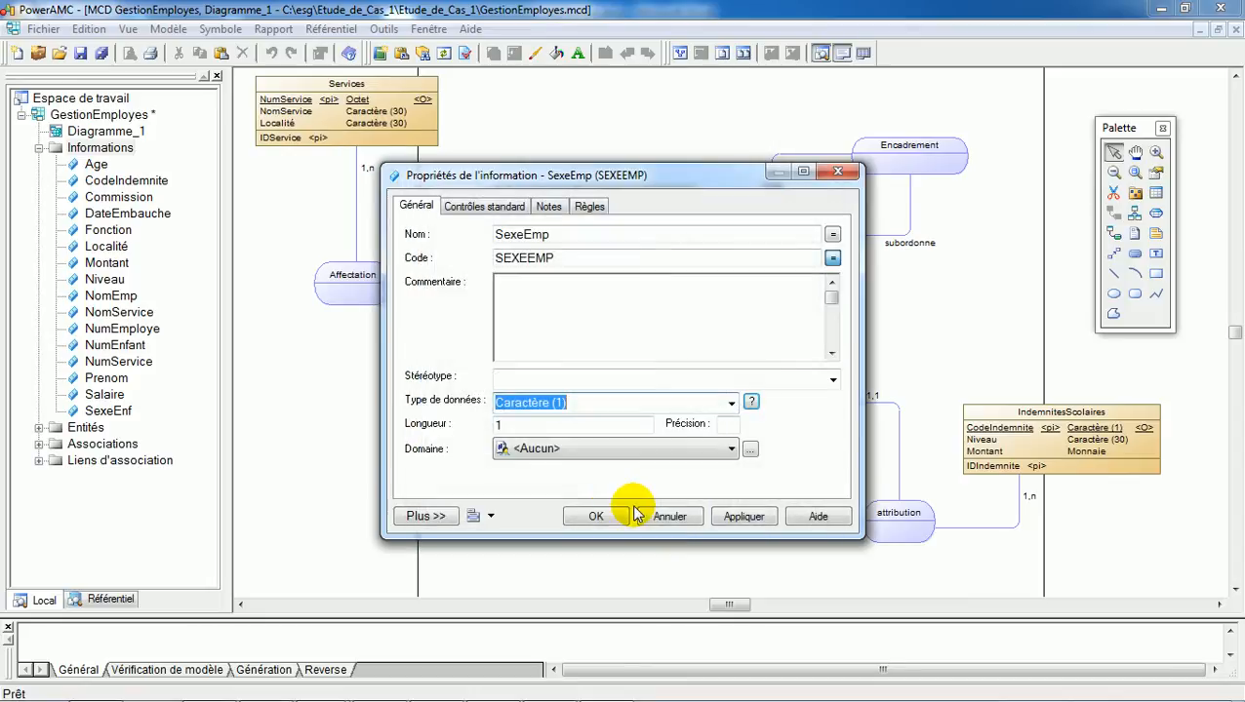
pyautogui.click(599, 514)
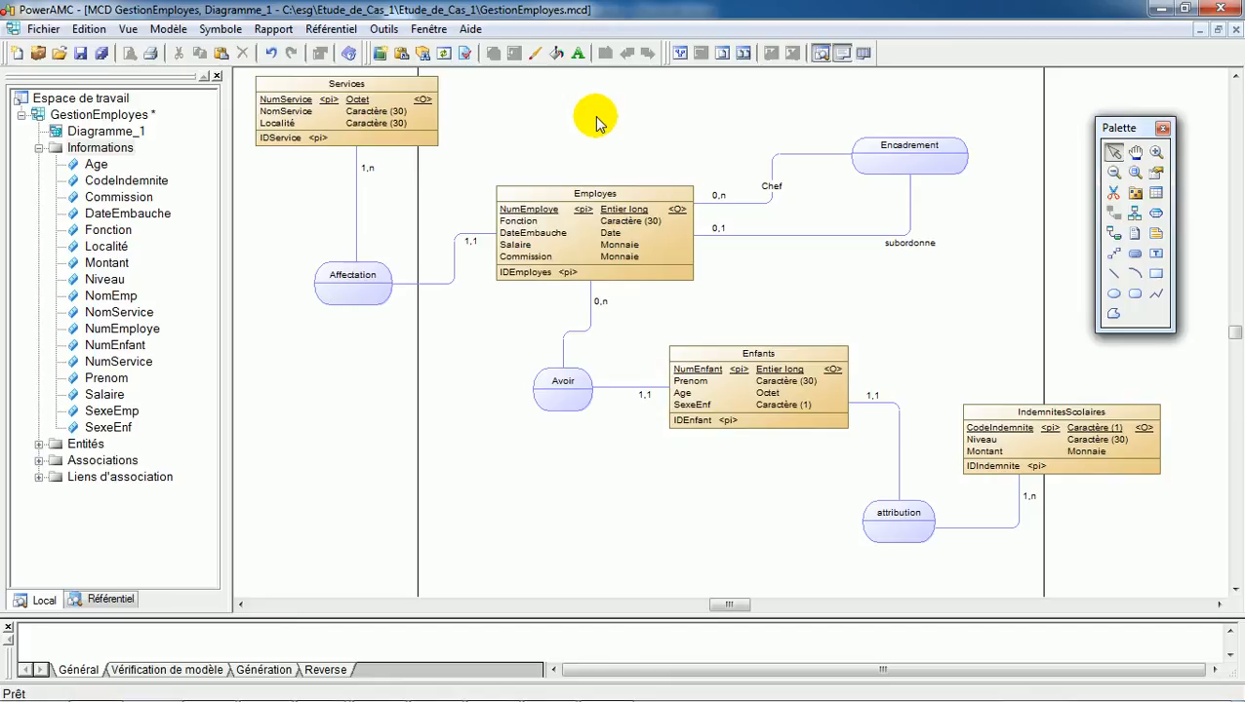
# Add the existing information items NomEmp and SexeEmp to the attributes of the Employes entity.
pyautogui.click(609, 194)
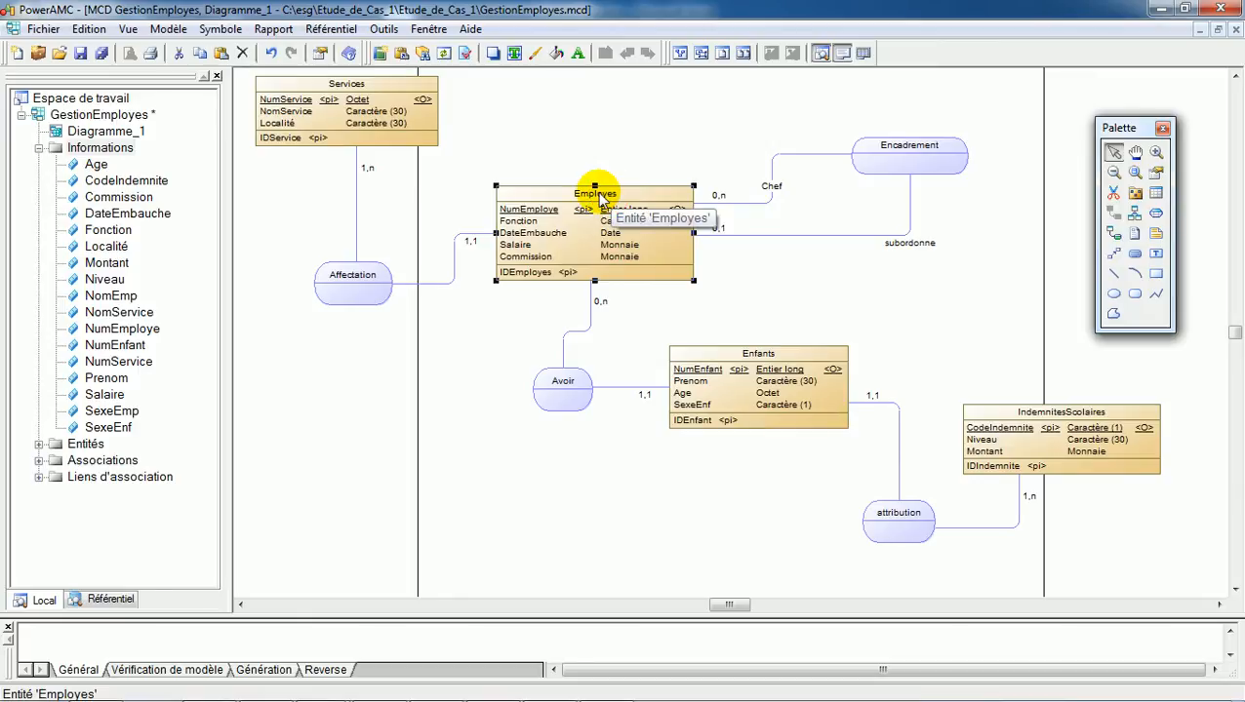
pyautogui.doubleClick(600, 199)
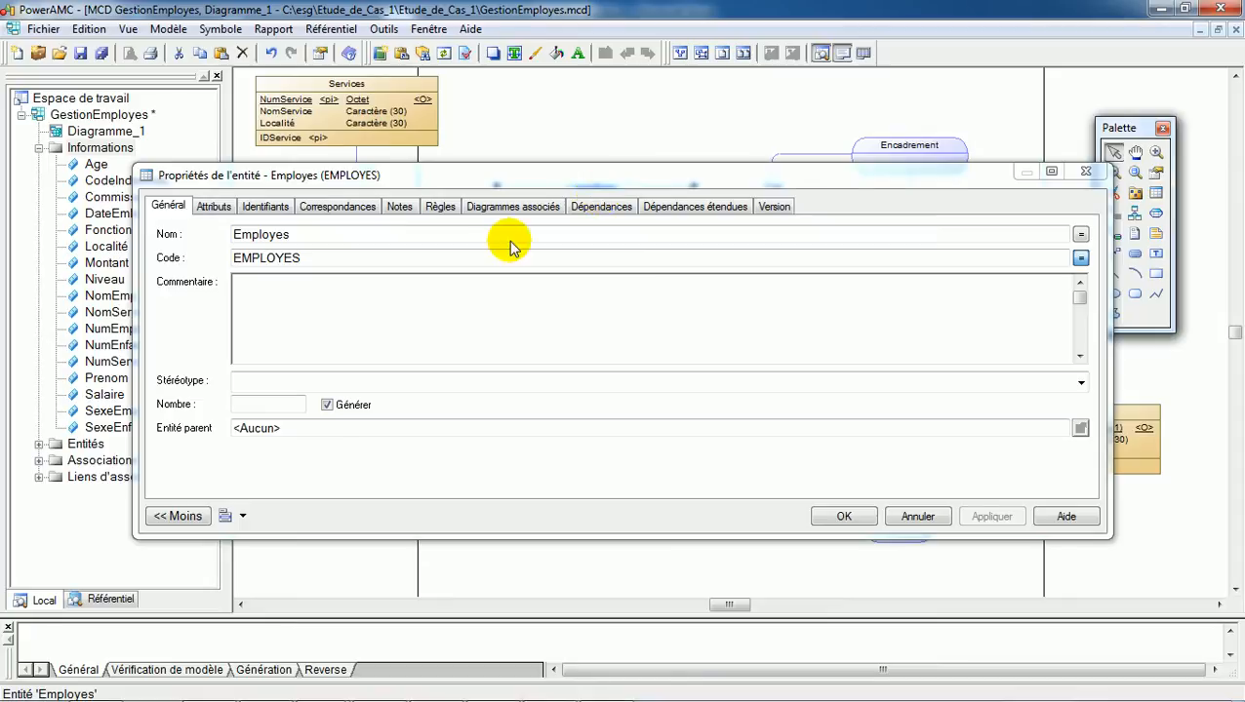
pyautogui.click(217, 206)
pyautogui.click(218, 208)
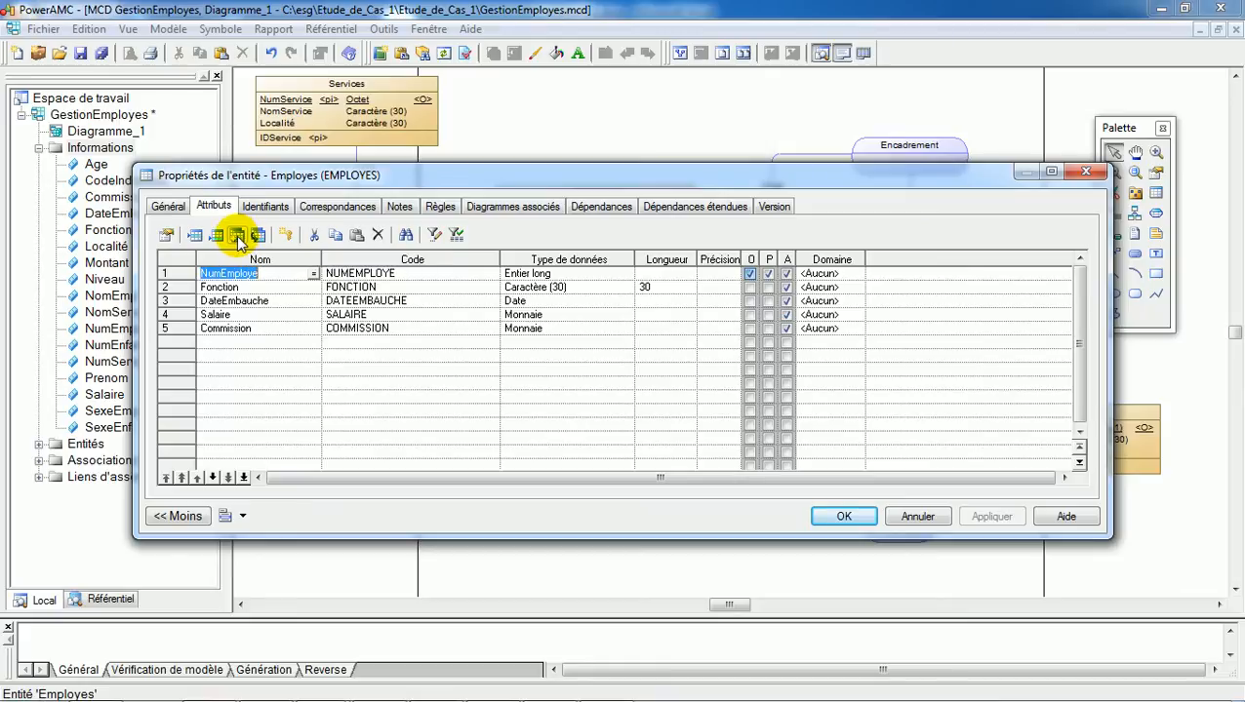
pyautogui.click(237, 237)
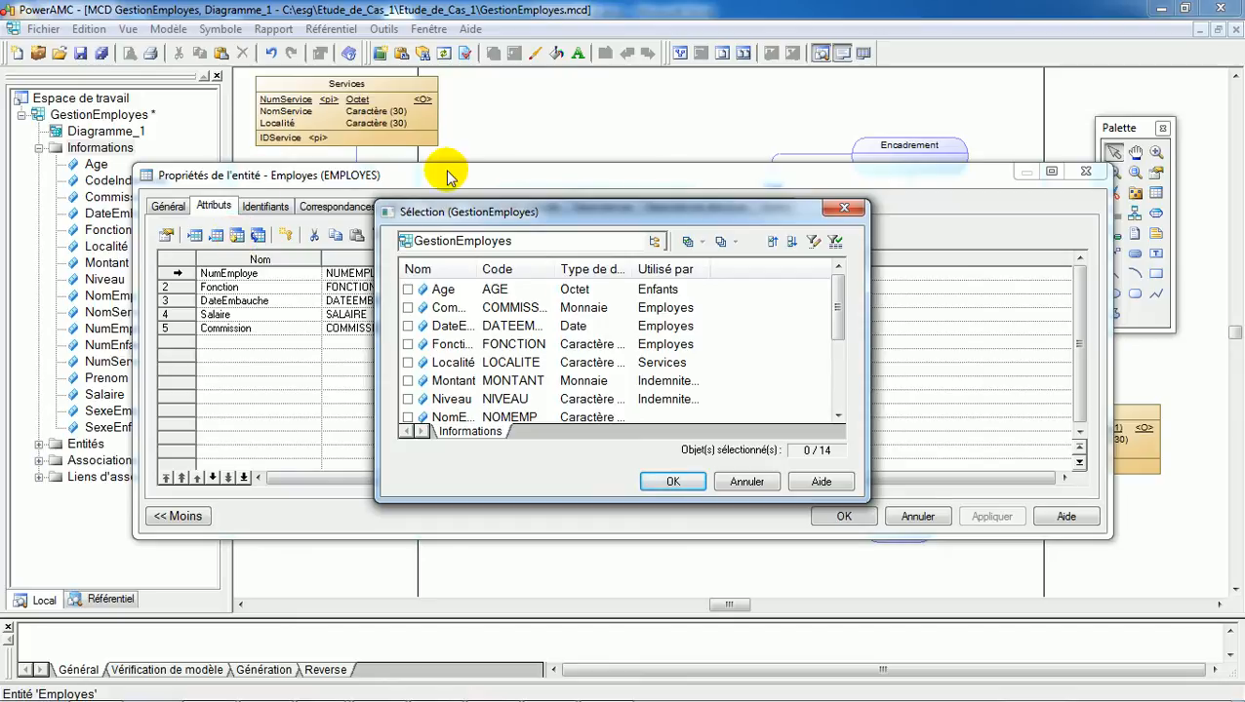
pyautogui.click(837, 417)
pyautogui.click(837, 417)
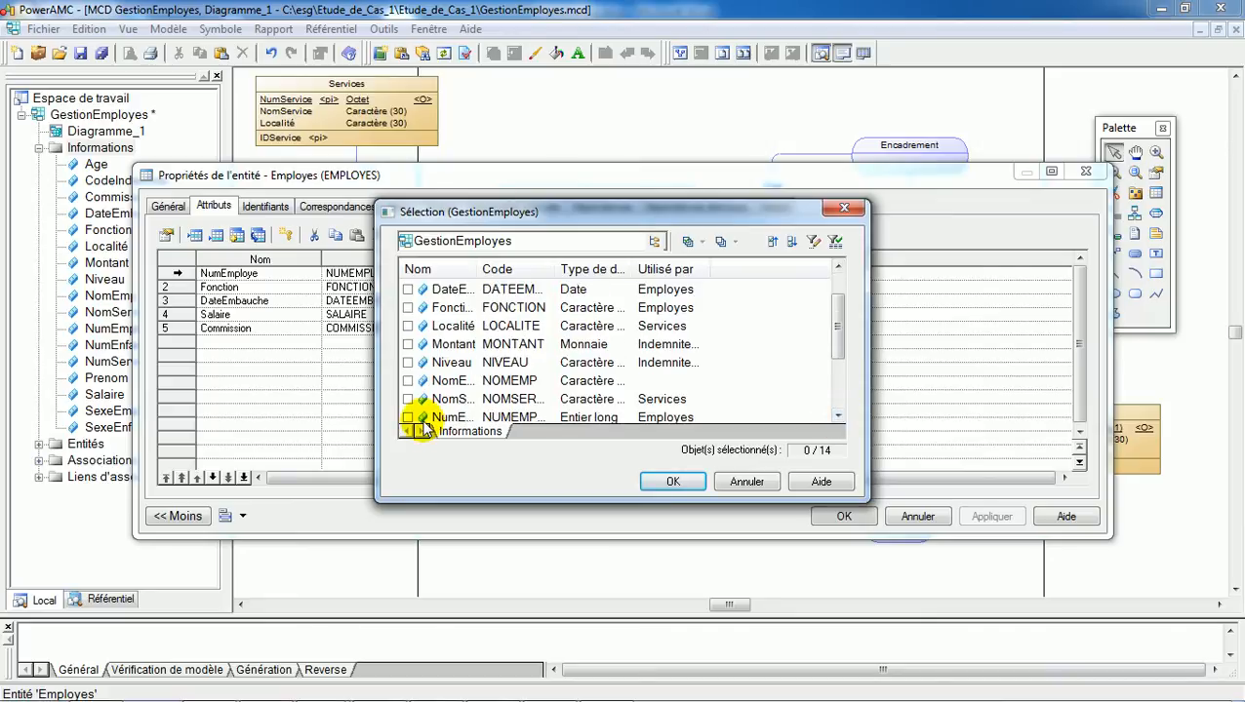
pyautogui.click(408, 381)
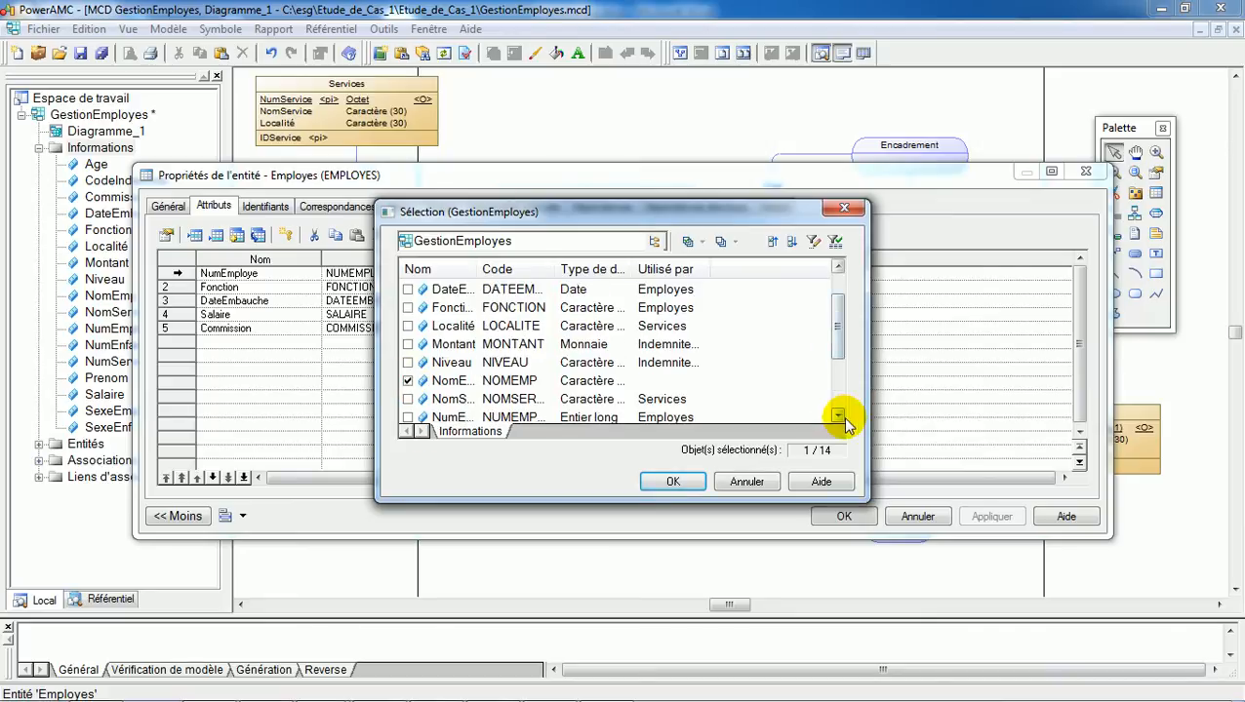
pyautogui.moveTo(478, 268); pyautogui.dragTo(511, 264)
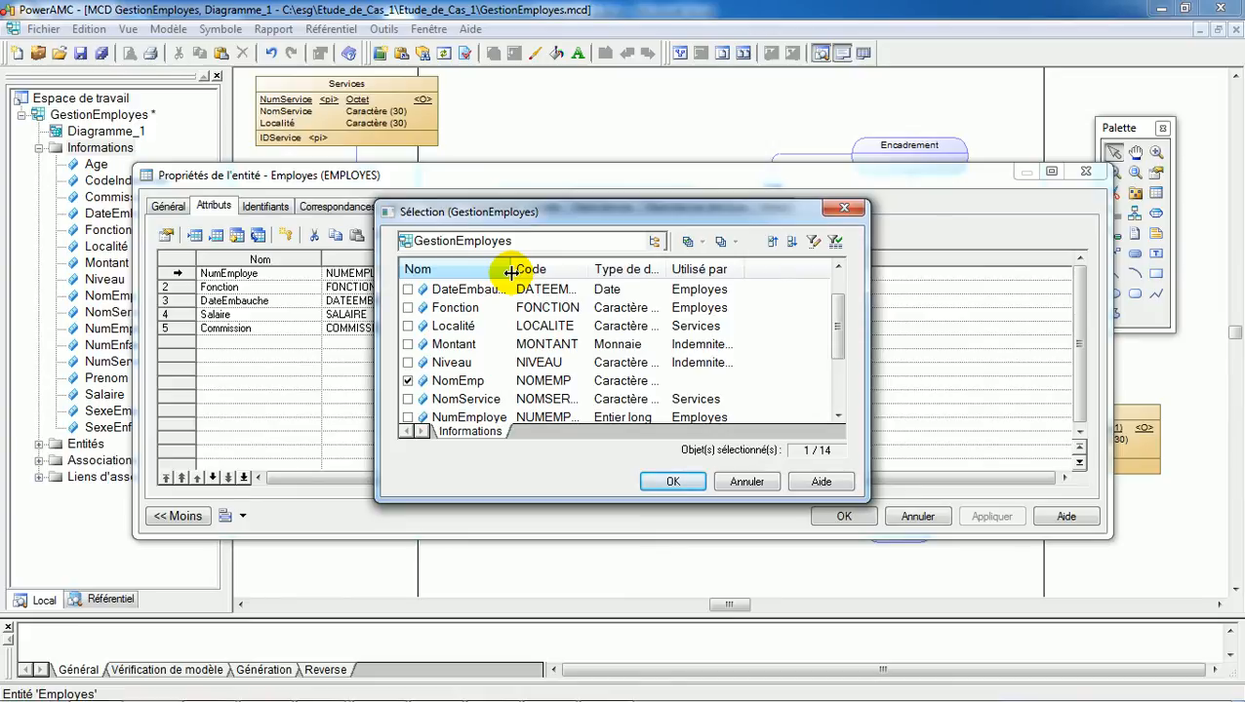
pyautogui.moveTo(511, 273); pyautogui.dragTo(519, 260)
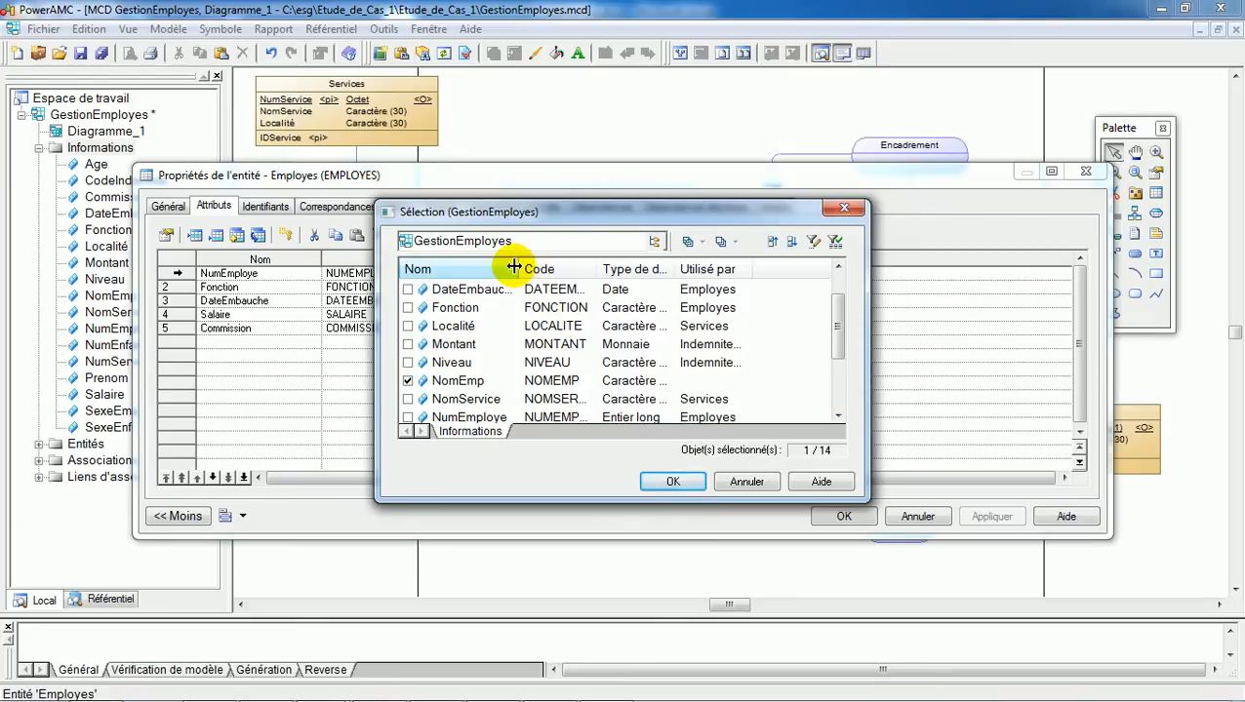
pyautogui.click(837, 418)
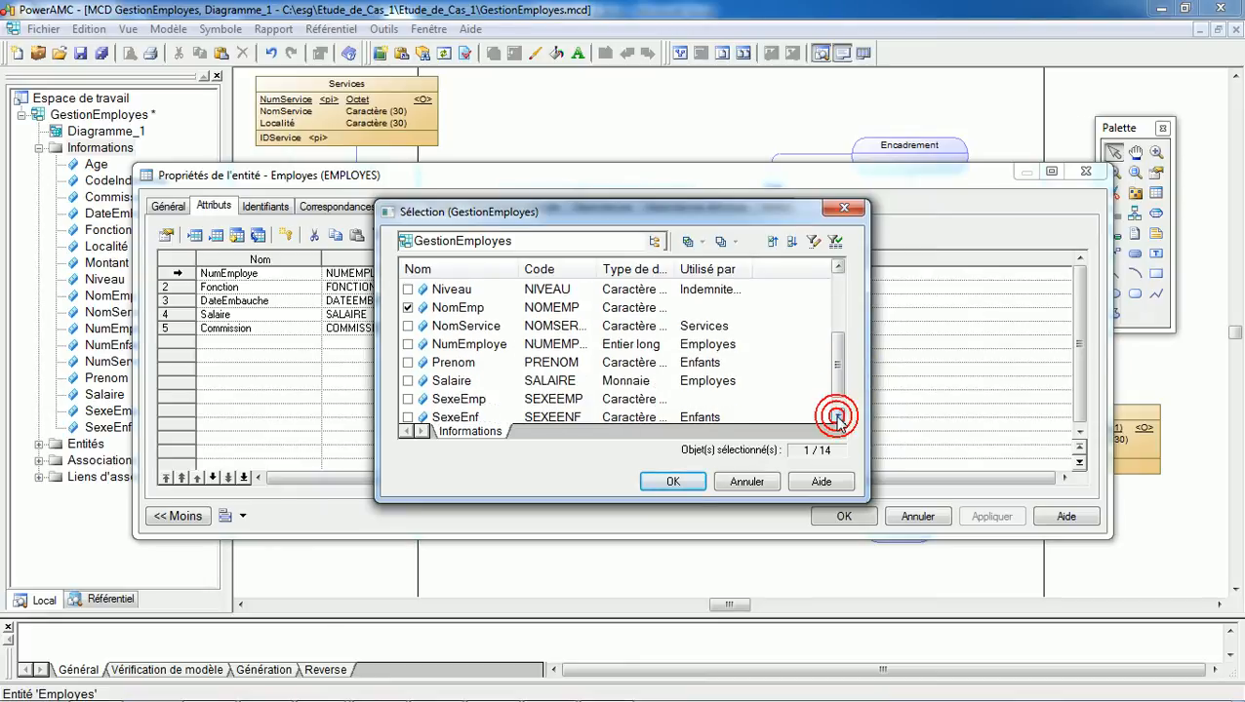
pyautogui.click(407, 399)
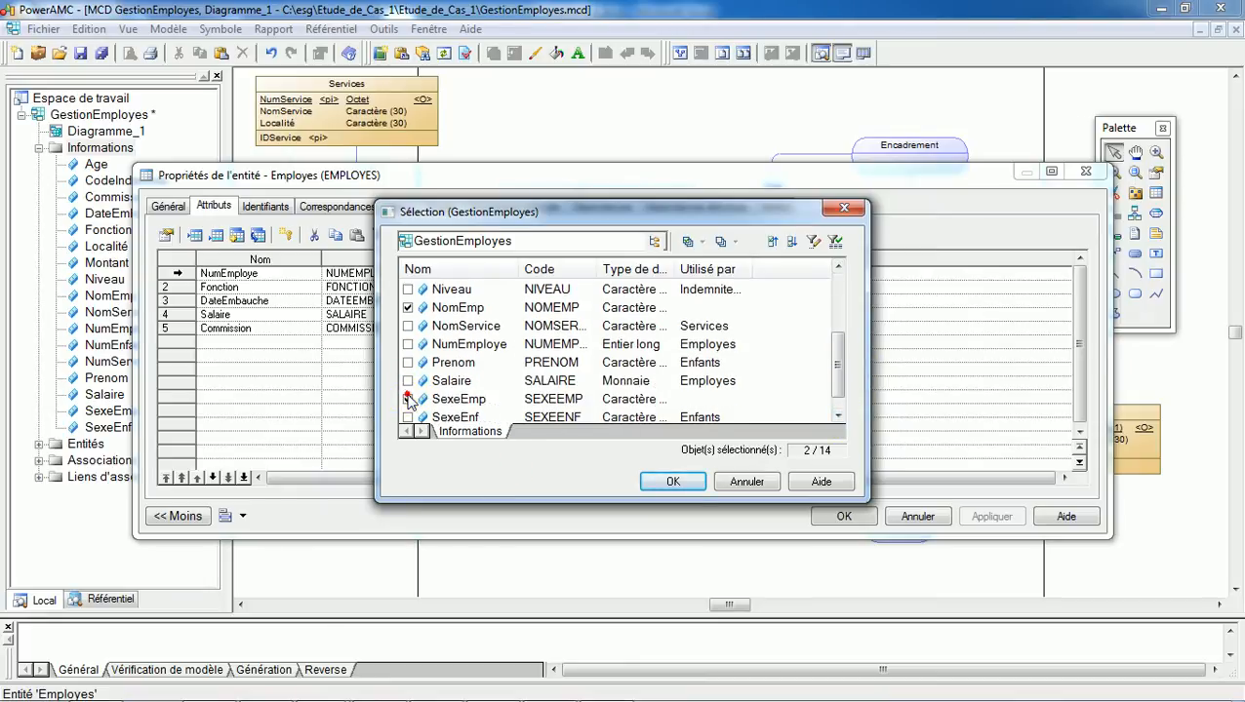
pyautogui.click(673, 482)
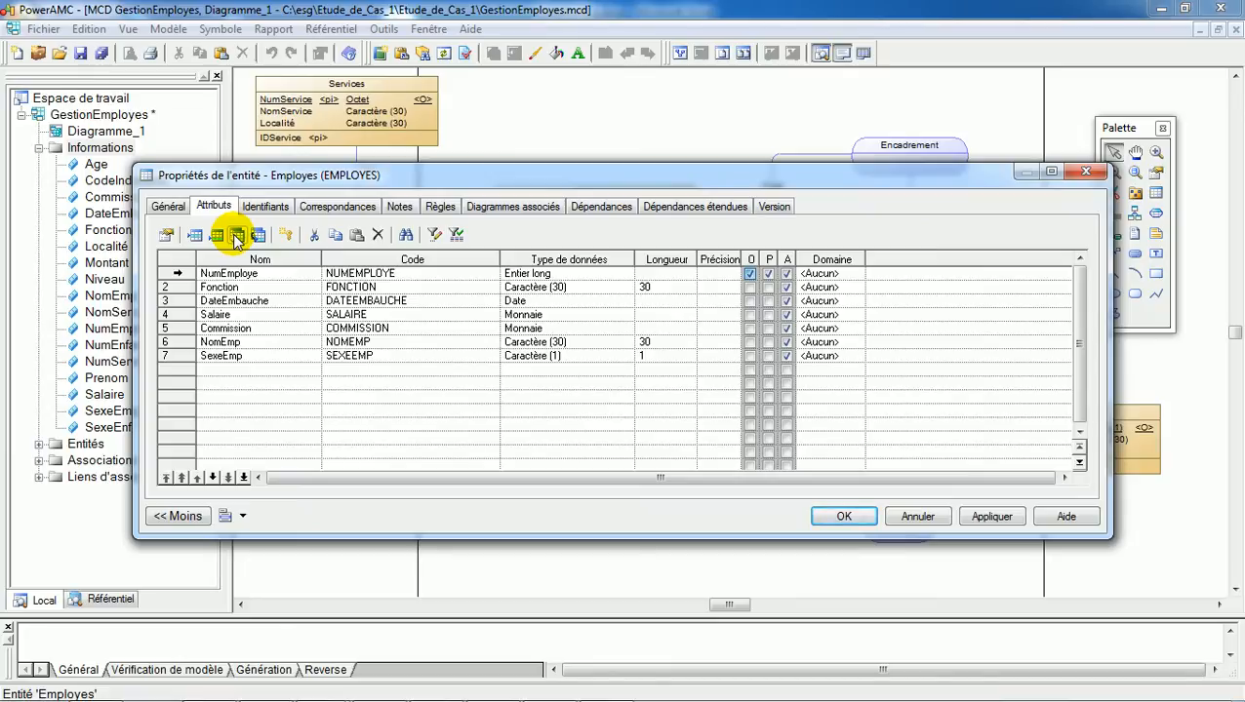
# Reorder the Employes attributes so NomEmp and SexeEmp directly follow NumEmploye, and apply the entity changes.
pyautogui.click(178, 341)
pyautogui.moveTo(178, 341); pyautogui.dragTo(182, 289)
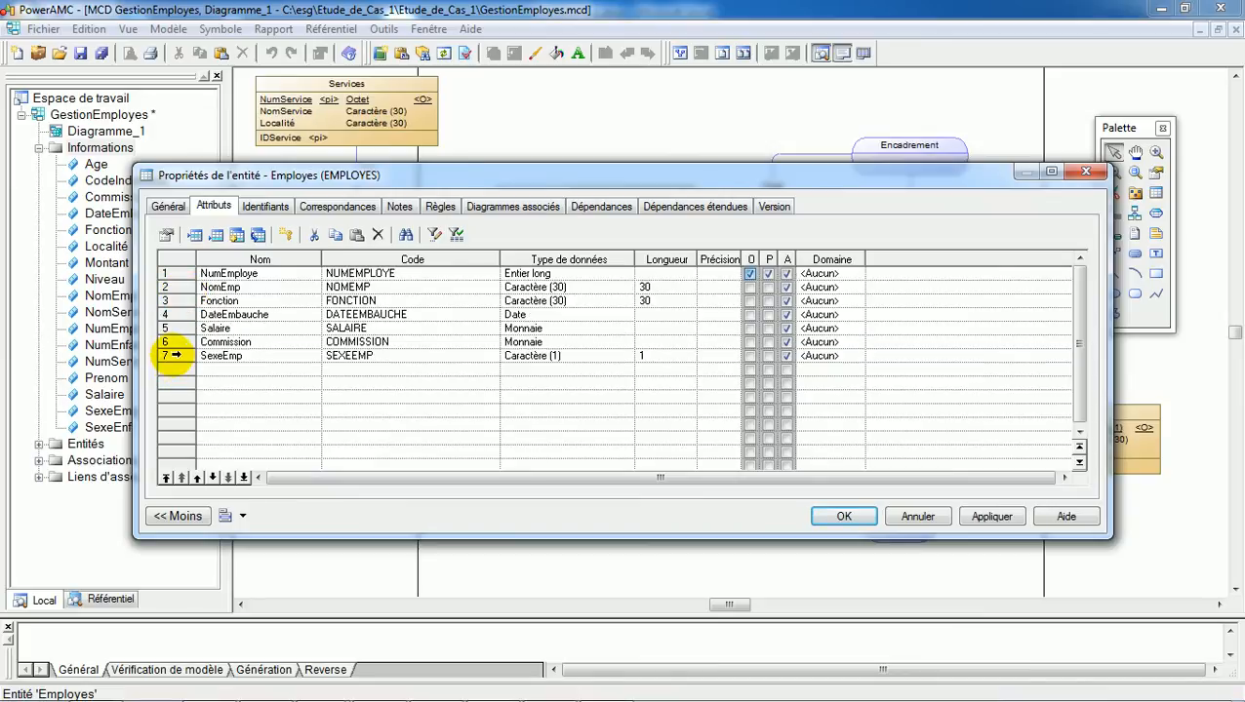
pyautogui.moveTo(175, 357); pyautogui.dragTo(185, 298)
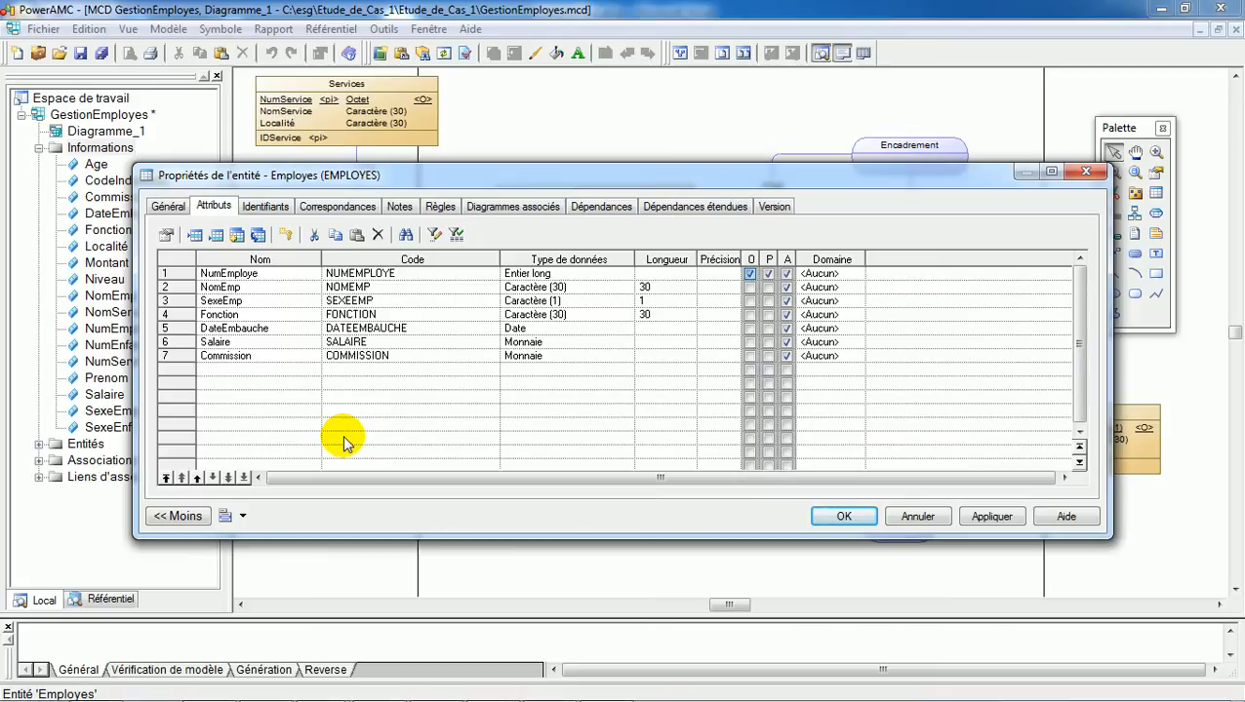
pyautogui.click(845, 518)
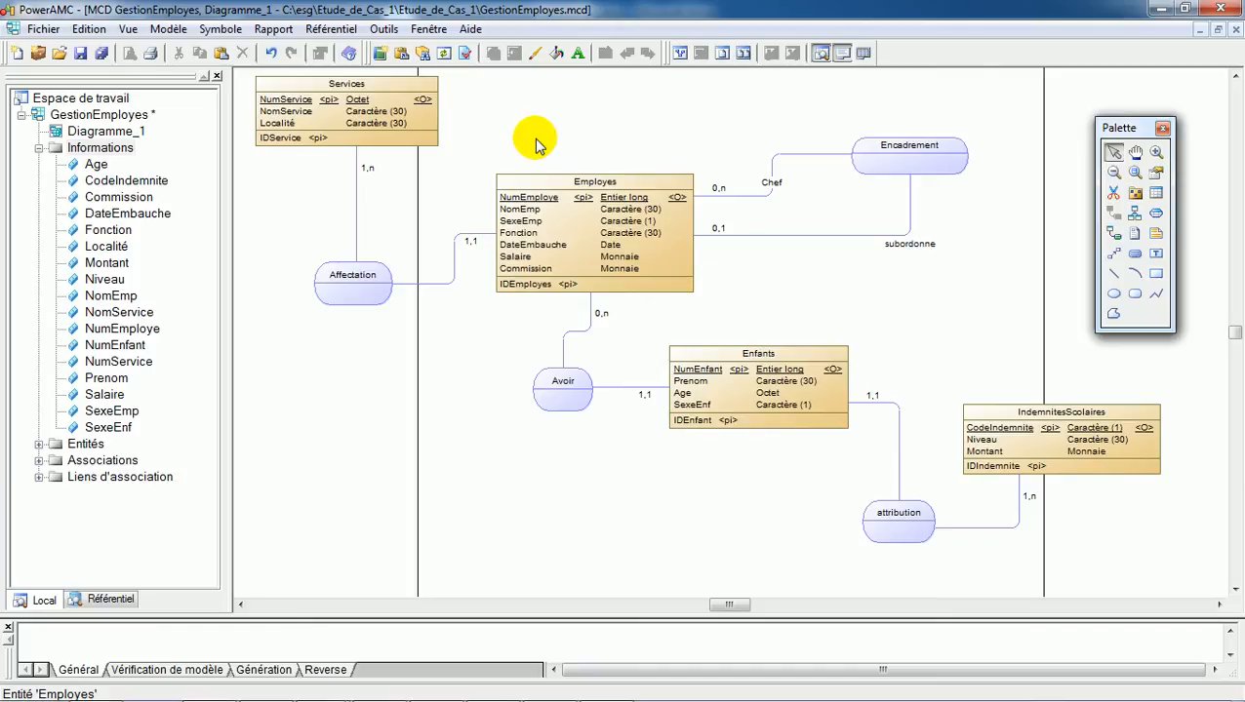
# Check the conceptual model with the default verification options and save it.
pyautogui.click(383, 30)
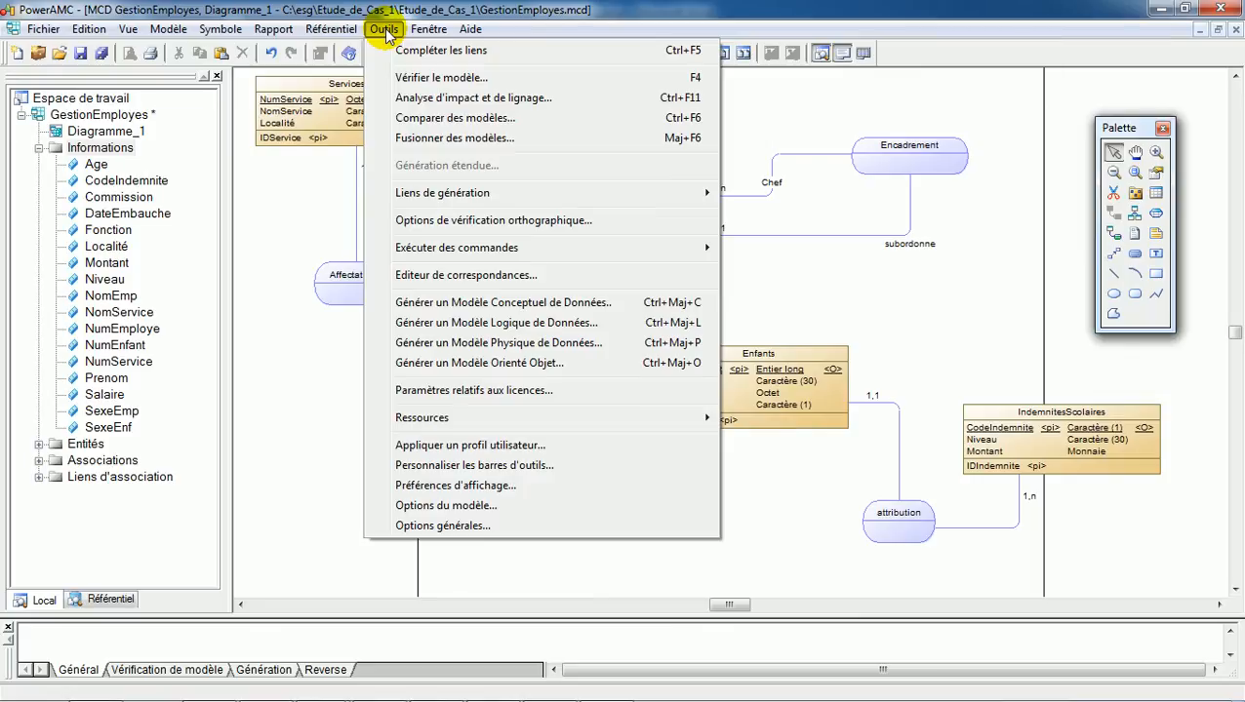
pyautogui.click(466, 86)
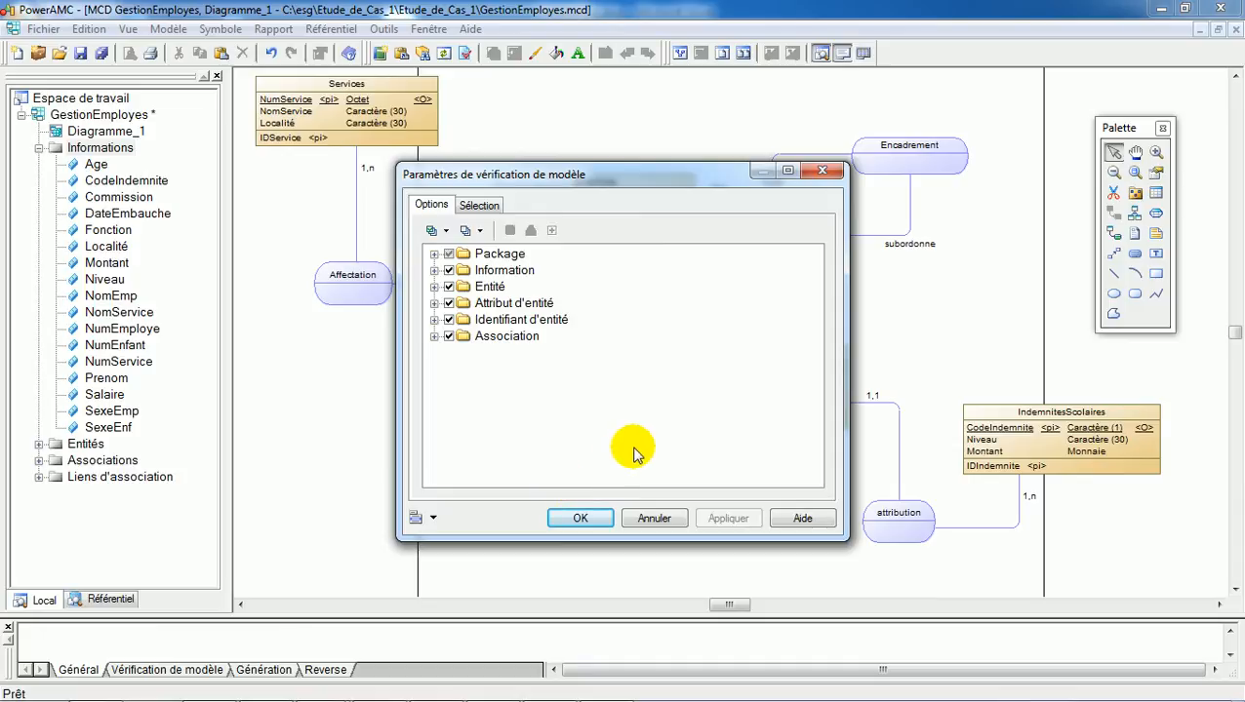
pyautogui.click(592, 519)
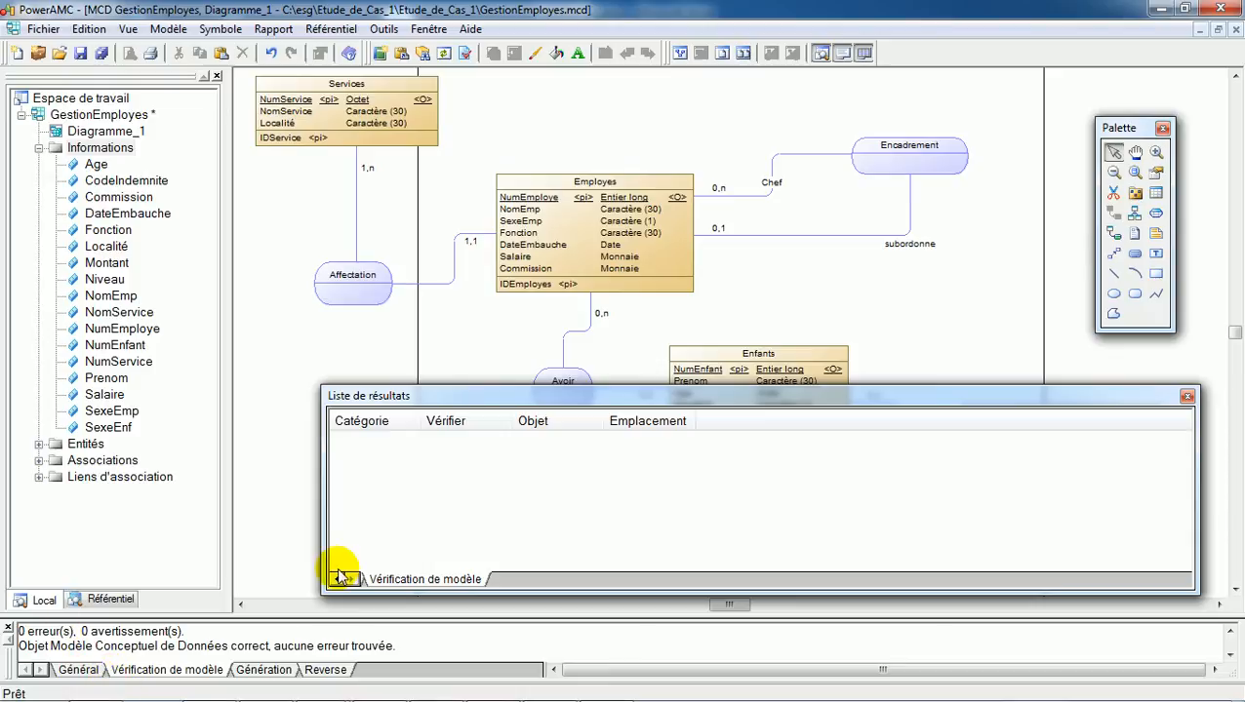
pyautogui.click(1186, 396)
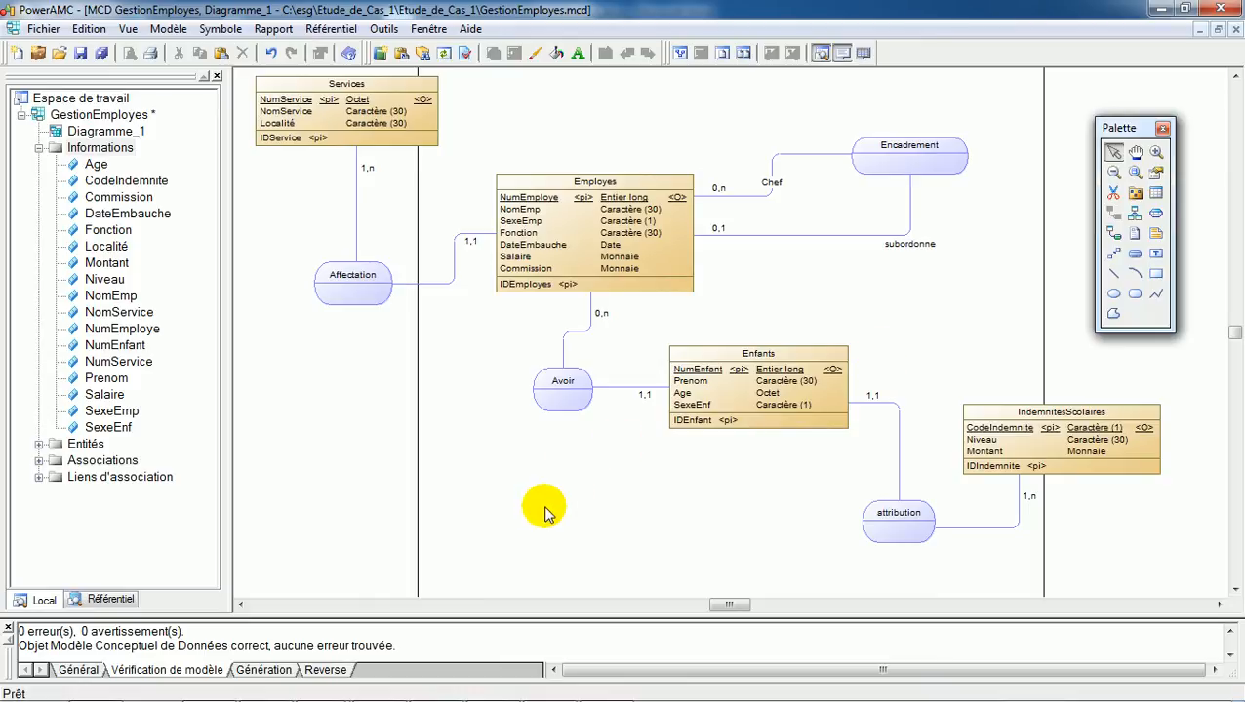
pyautogui.click(82, 57)
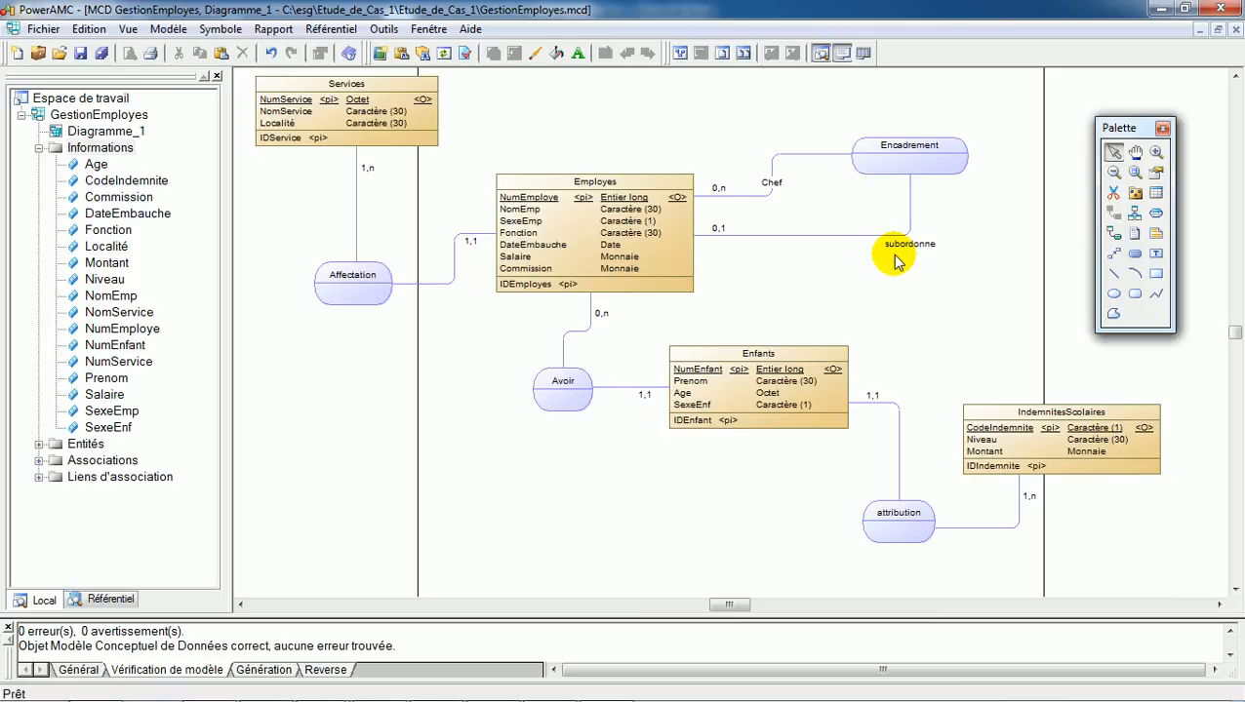
# Generate a new physical data model named GestionEmployes for the Microsoft Access 2000 DBMS and dismiss the results list.
pyautogui.click(384, 29)
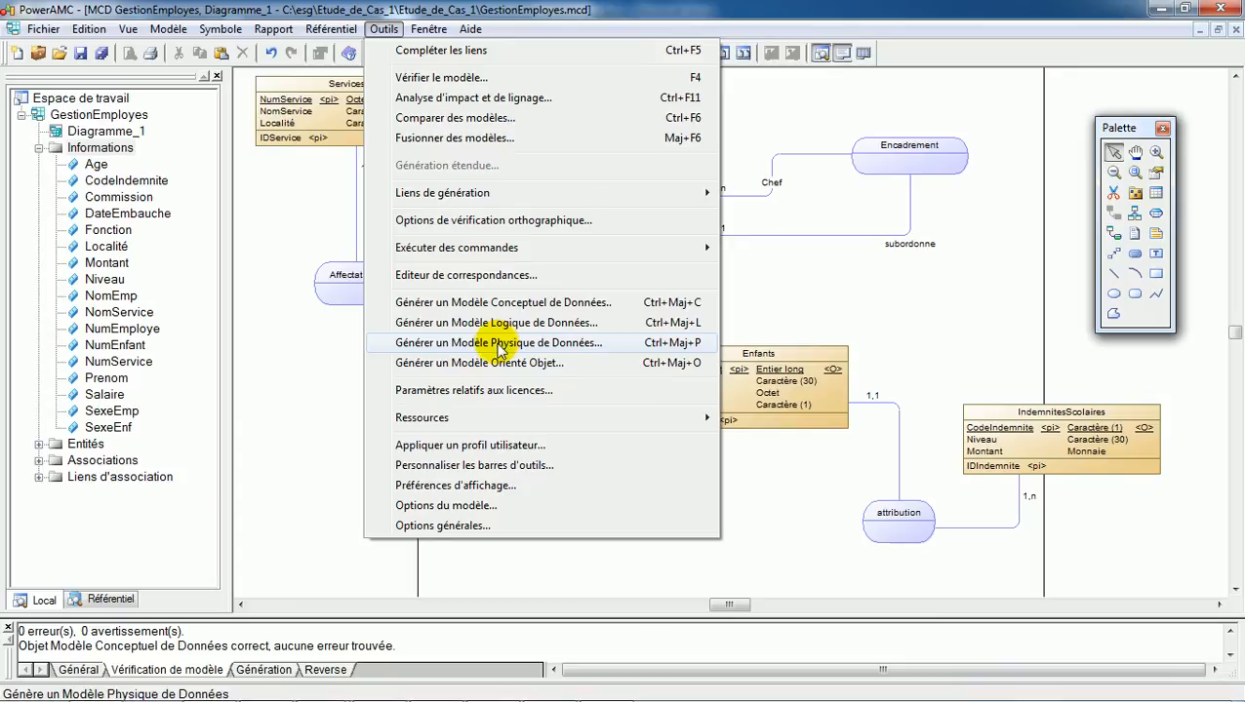
pyautogui.click(474, 344)
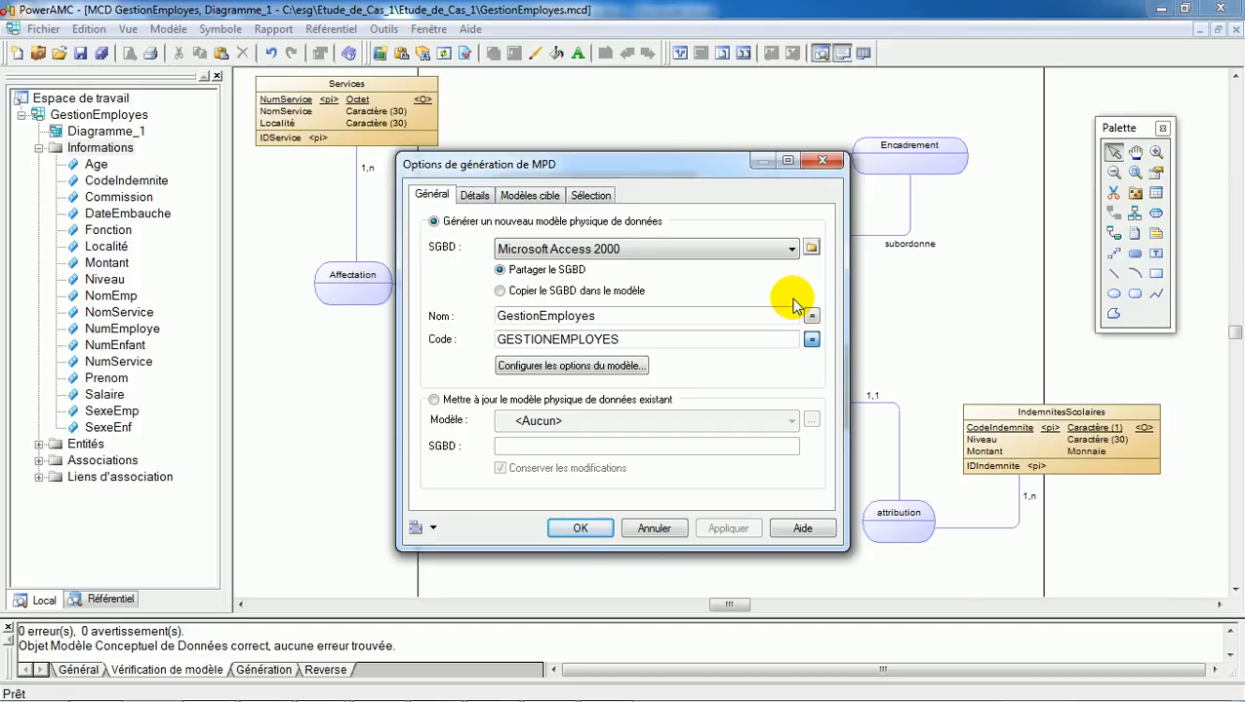
pyautogui.click(669, 252)
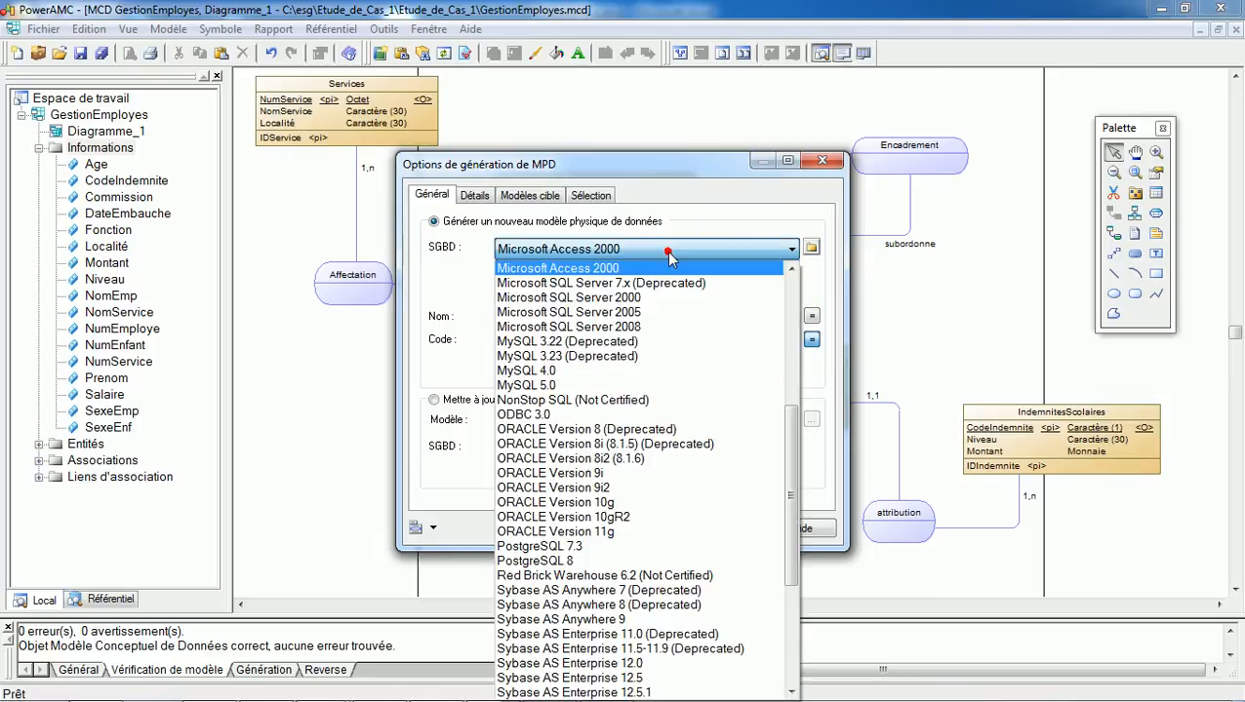
pyautogui.click(617, 269)
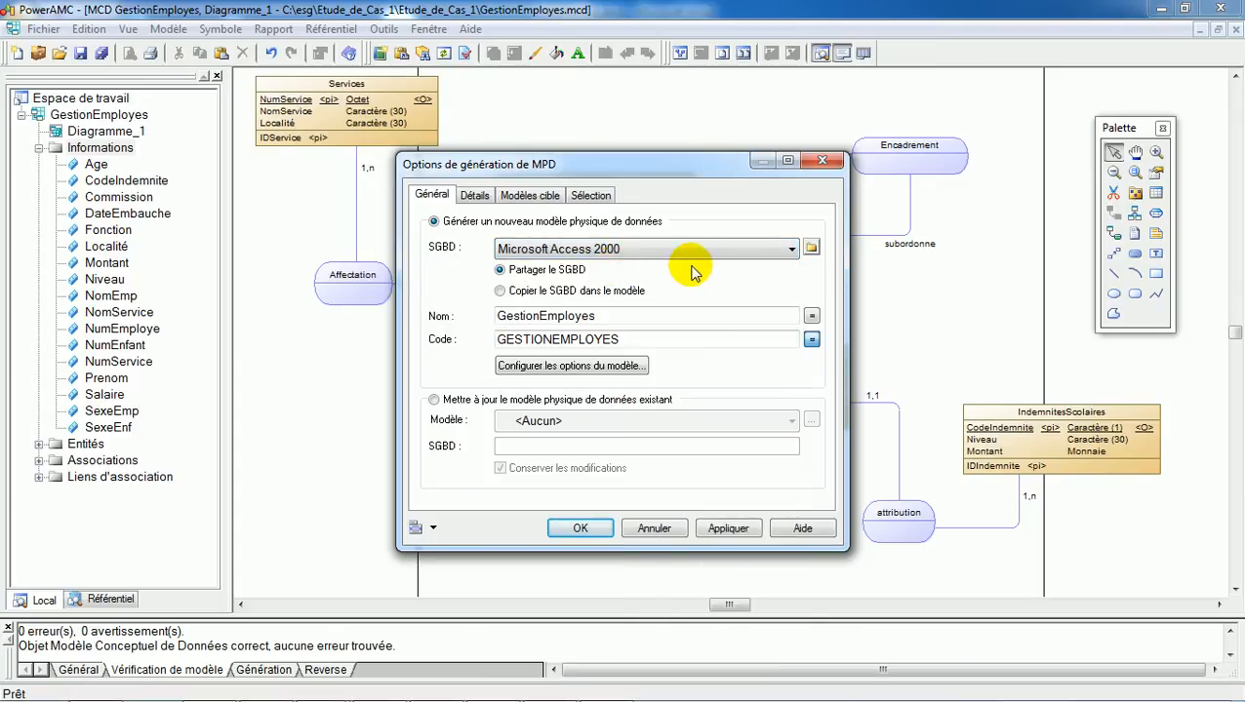
pyautogui.click(791, 251)
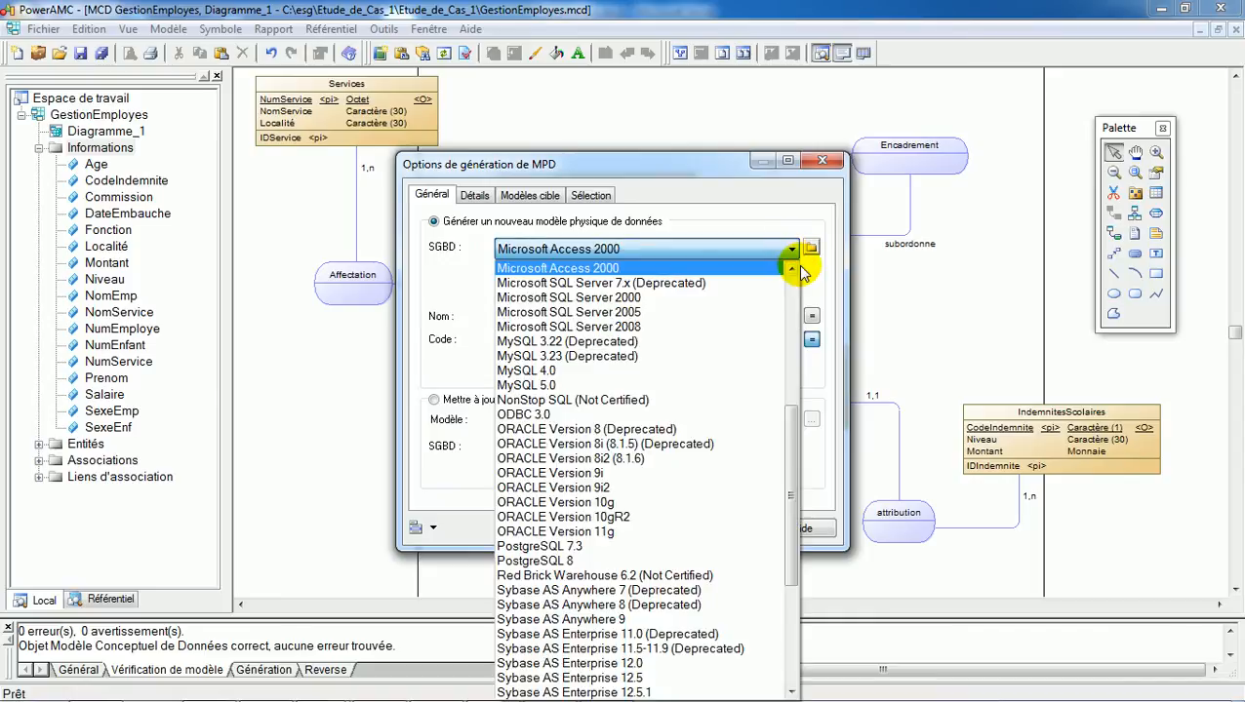
pyautogui.click(791, 270)
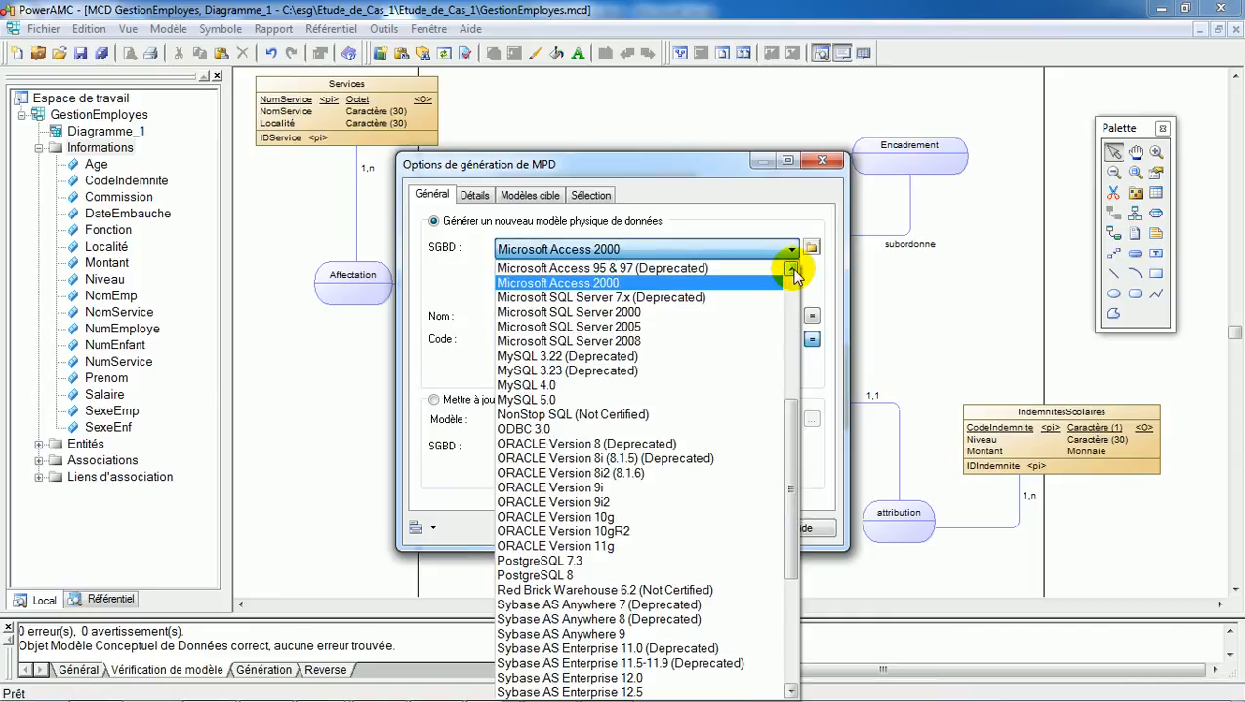
pyautogui.click(596, 285)
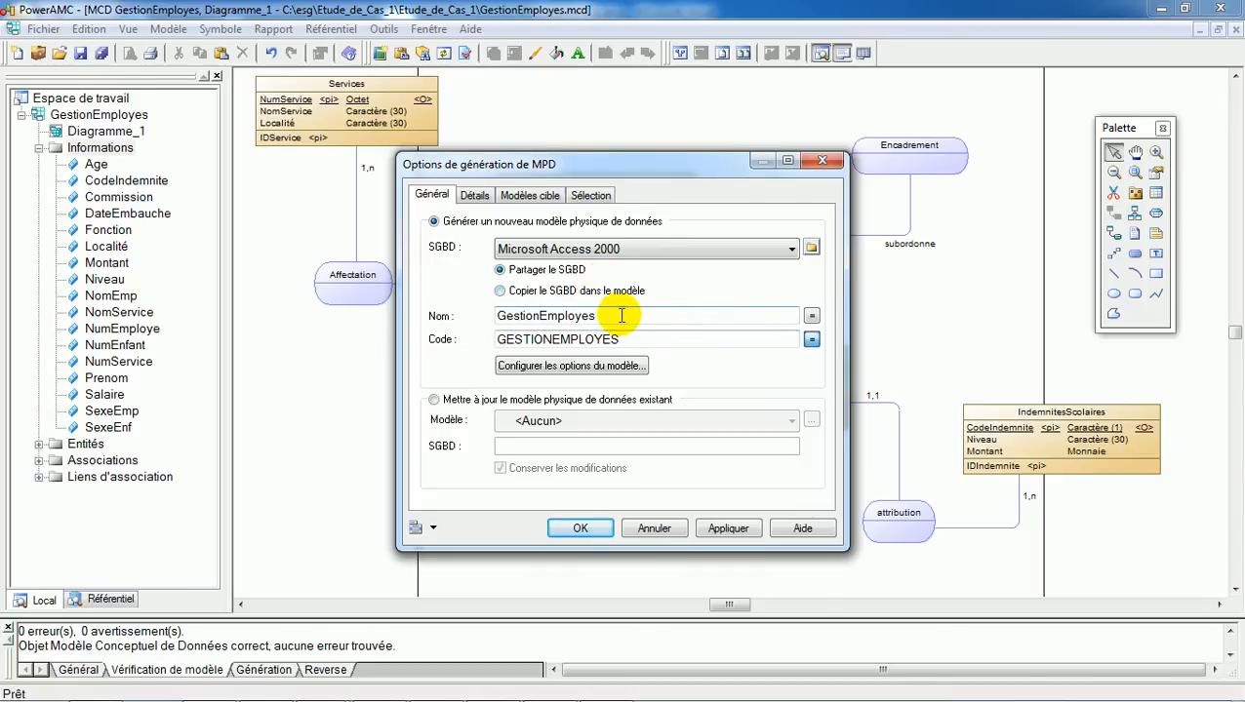
pyautogui.moveTo(621, 315); pyautogui.dragTo(442, 317)
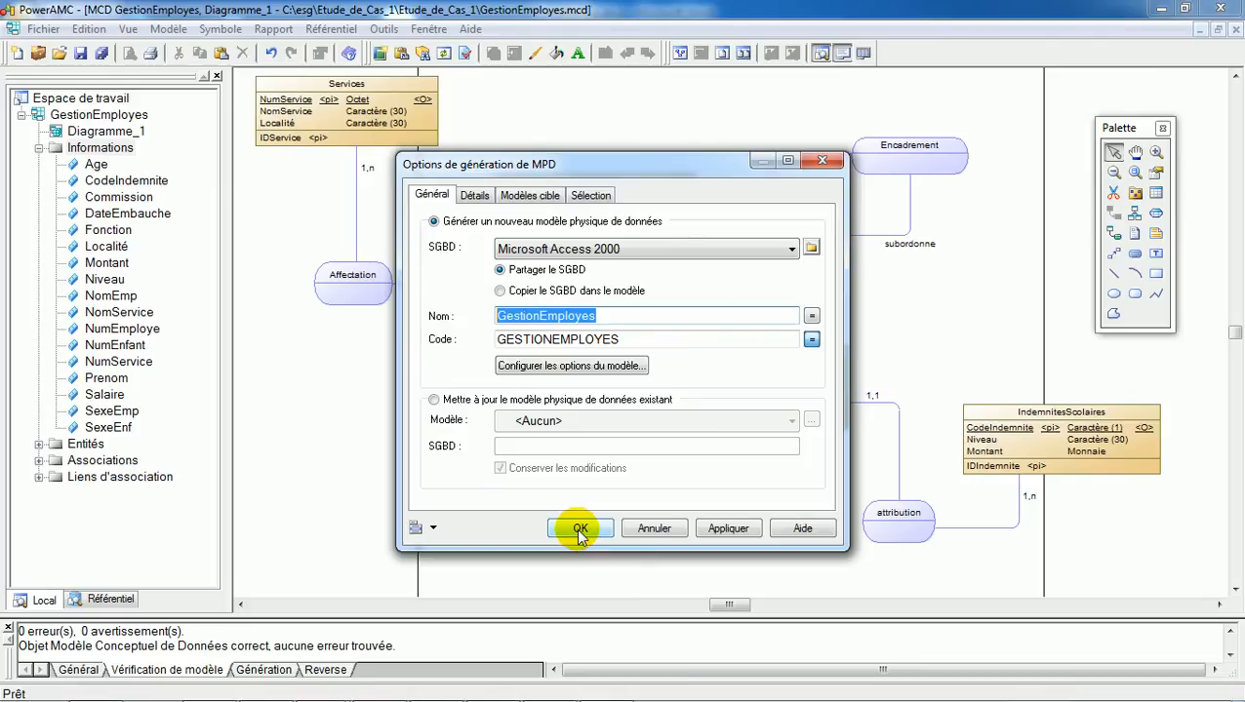
pyautogui.click(580, 528)
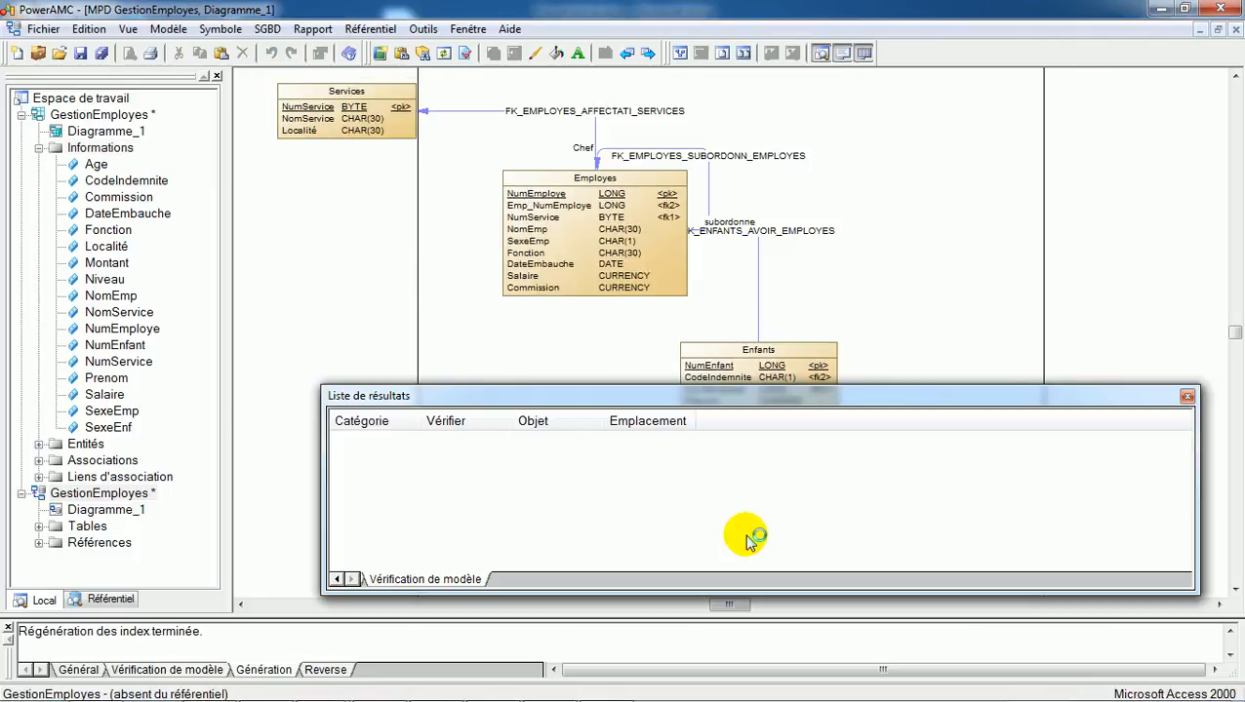
pyautogui.click(1187, 397)
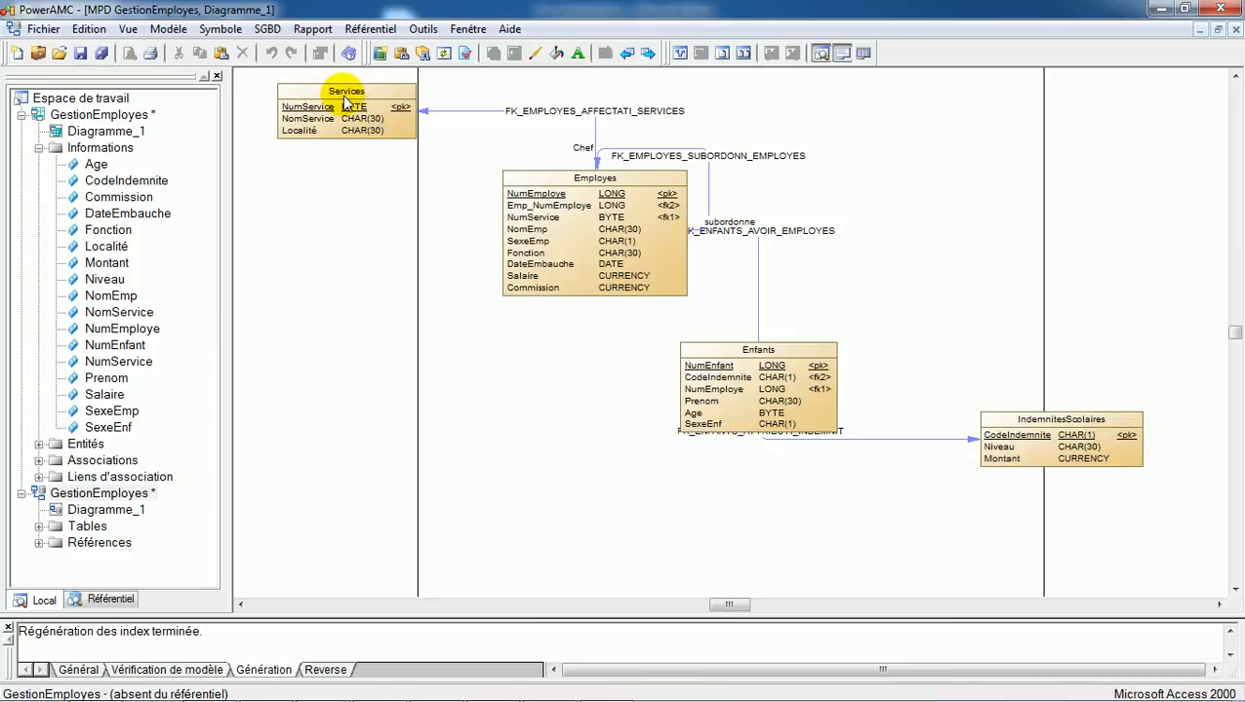
# Spread out the physical diagram's tables: Services beside Employes, Enfants on its other side, and IndemnitesScolaires further below Enfants.
pyautogui.moveTo(351, 96); pyautogui.dragTo(341, 170)
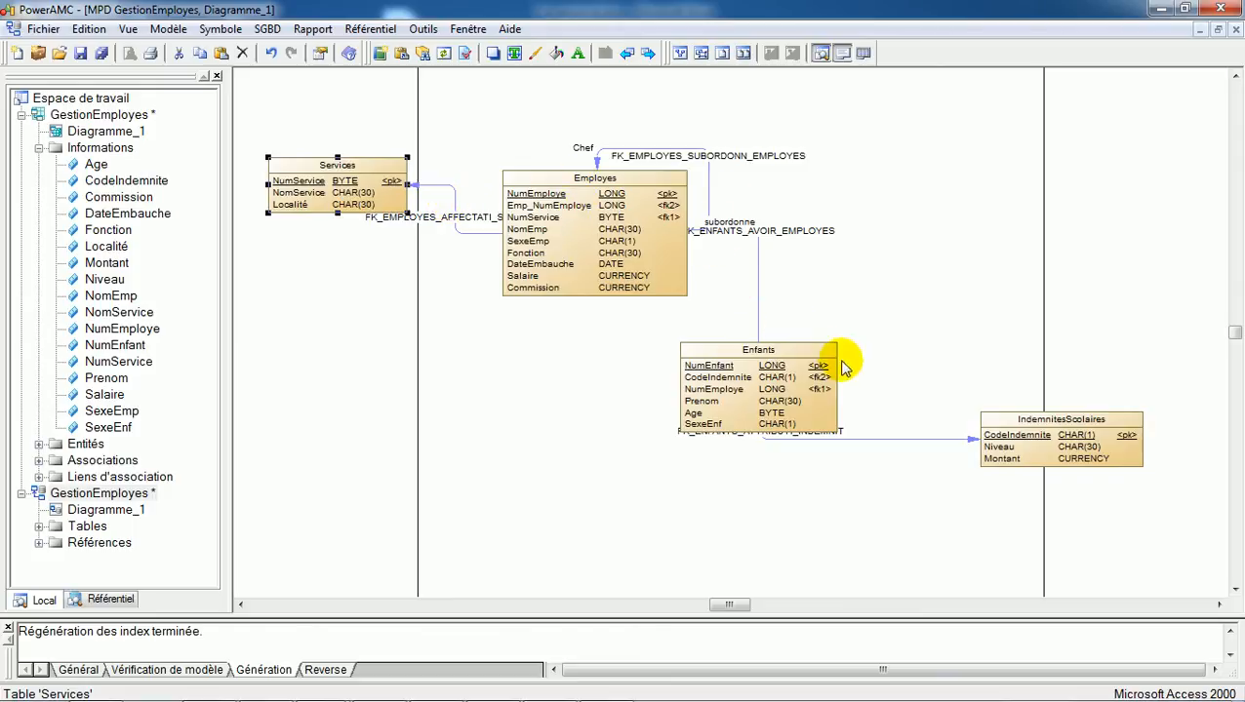
pyautogui.moveTo(760, 357); pyautogui.dragTo(939, 278)
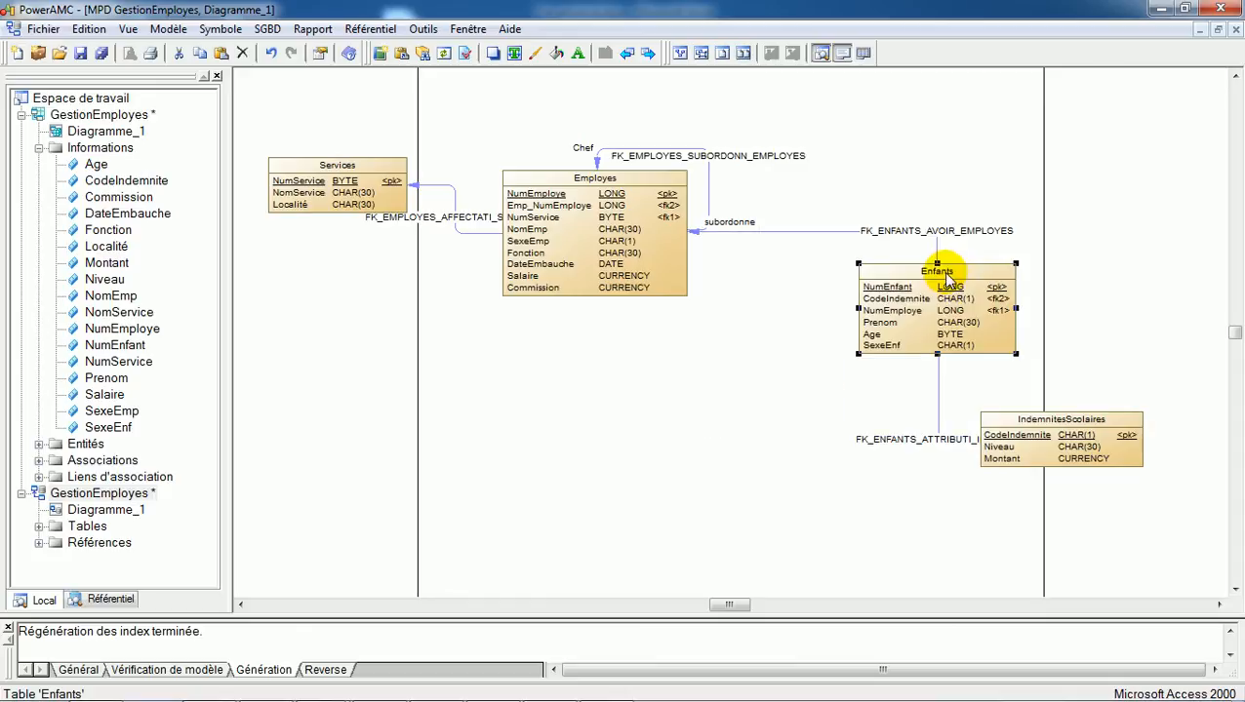
pyautogui.moveTo(1069, 419); pyautogui.dragTo(1121, 488)
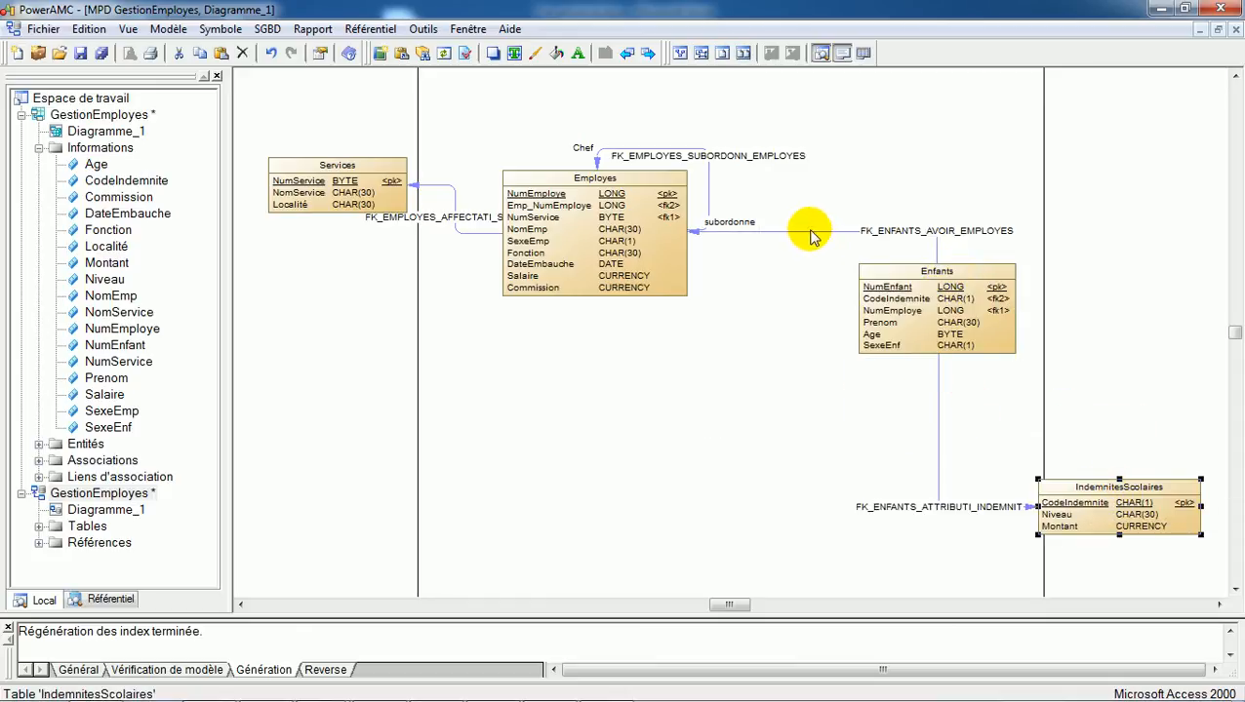
# Reroute the Enfants–Employes reference lower and stretch the Employes self-reference loop upward and outward so the links are separated.
pyautogui.moveTo(810, 237); pyautogui.dragTo(809, 257)
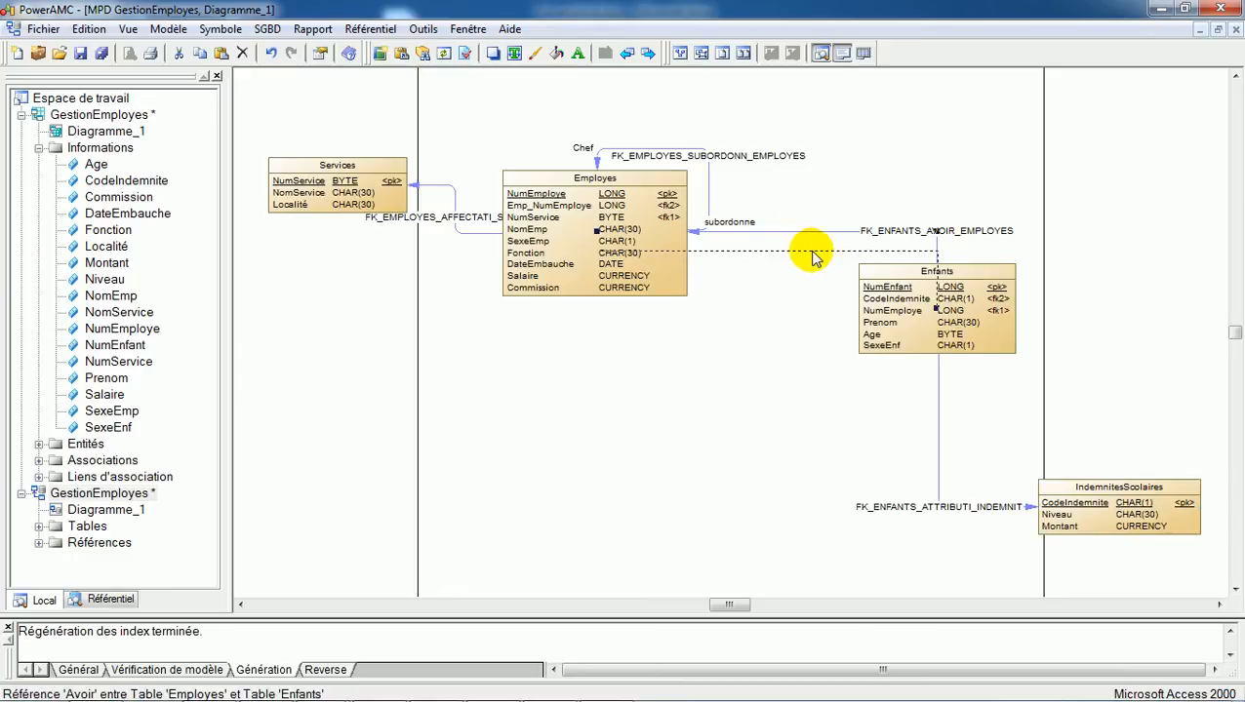
pyautogui.click(661, 145)
pyautogui.moveTo(661, 144); pyautogui.dragTo(646, 90)
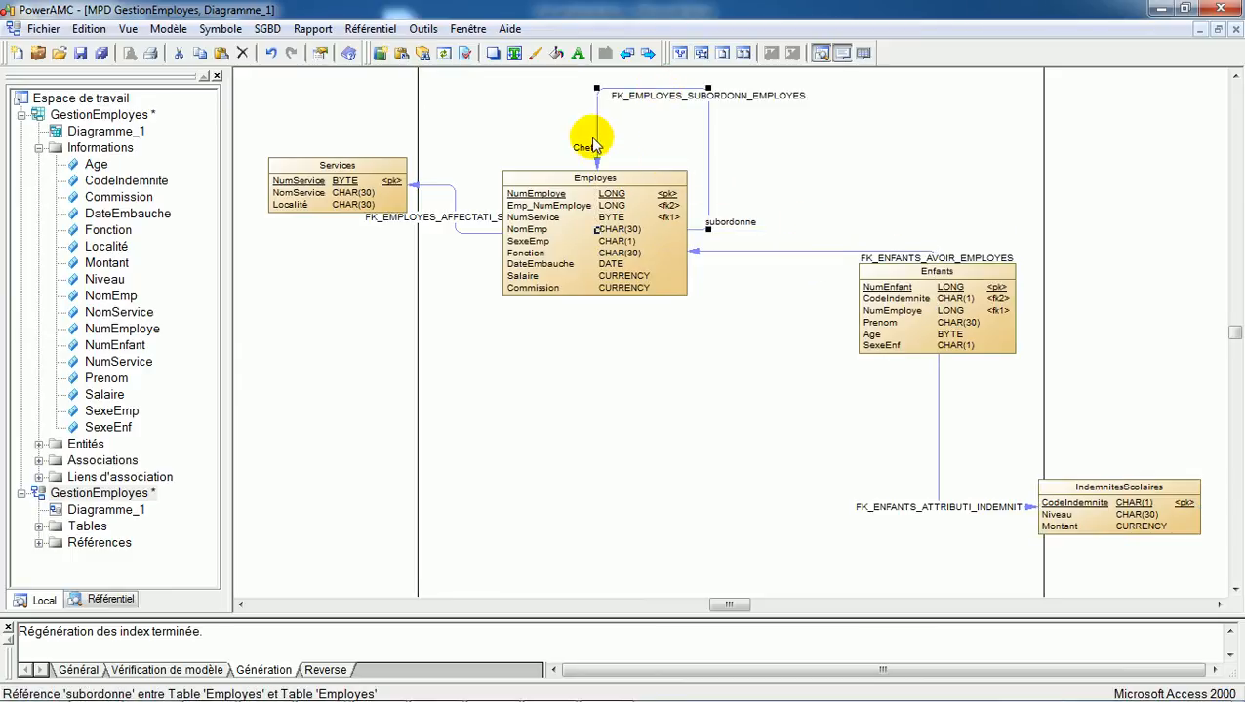
pyautogui.moveTo(591, 126); pyautogui.dragTo(563, 129)
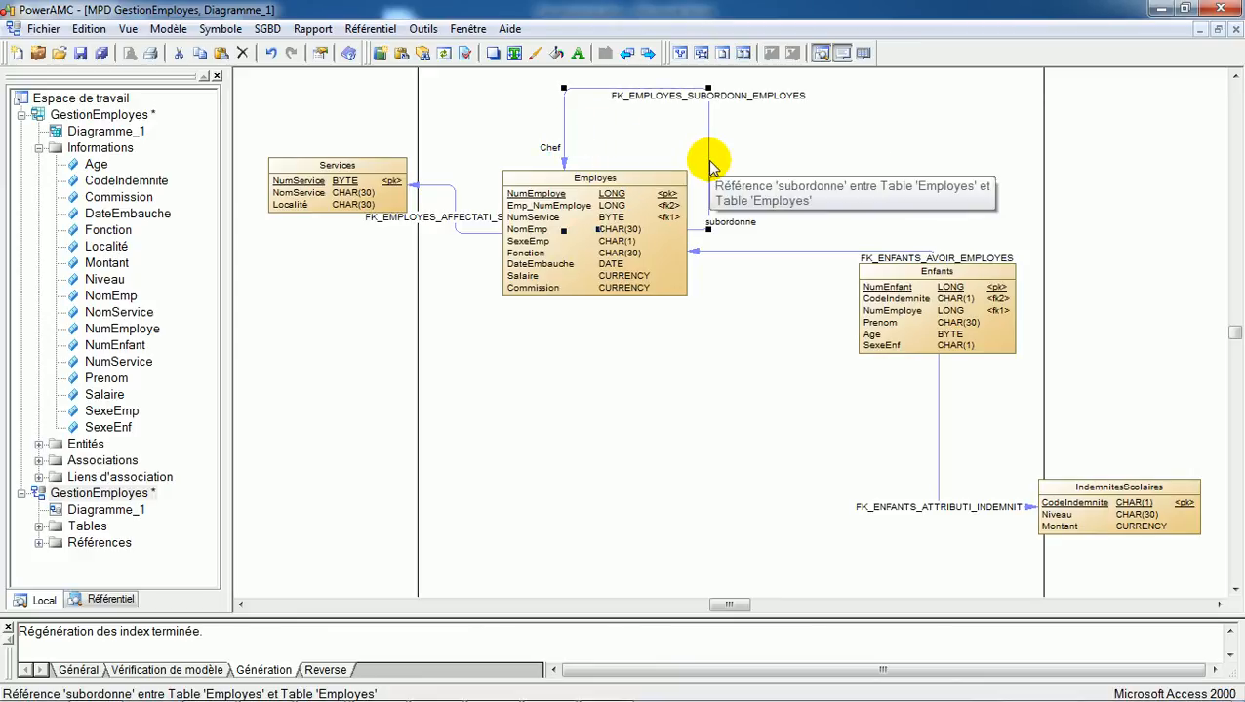
# Widen the Employes self-reference loop outward, and move the Enfants table below its Employes link and the Services table lower than Employes.
pyautogui.moveTo(709, 166); pyautogui.dragTo(751, 166)
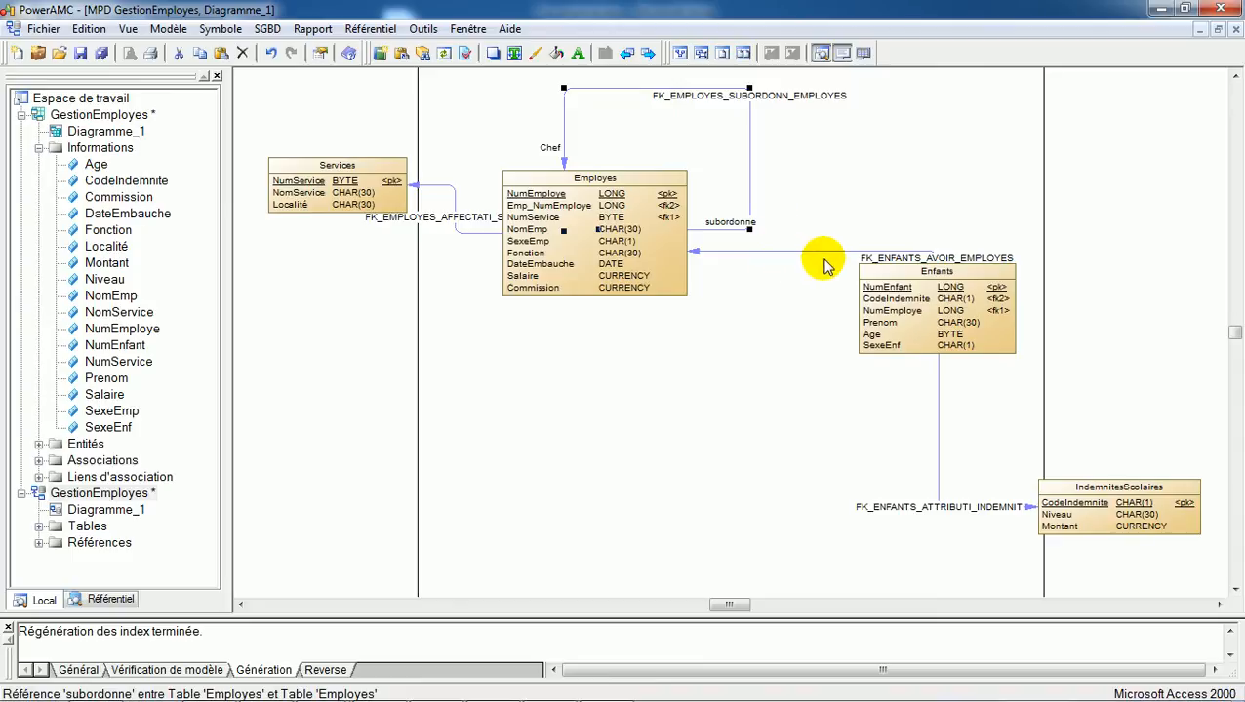
pyautogui.moveTo(905, 279); pyautogui.dragTo(900, 335)
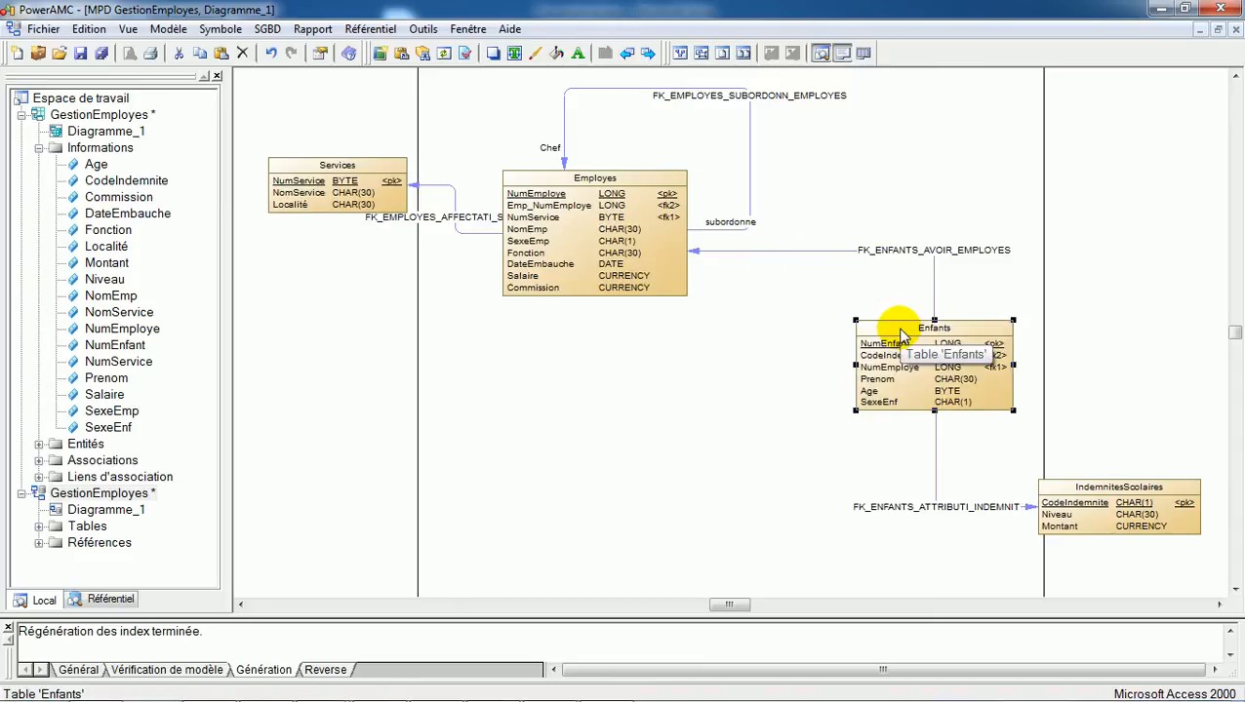
pyautogui.moveTo(329, 168); pyautogui.dragTo(316, 141)
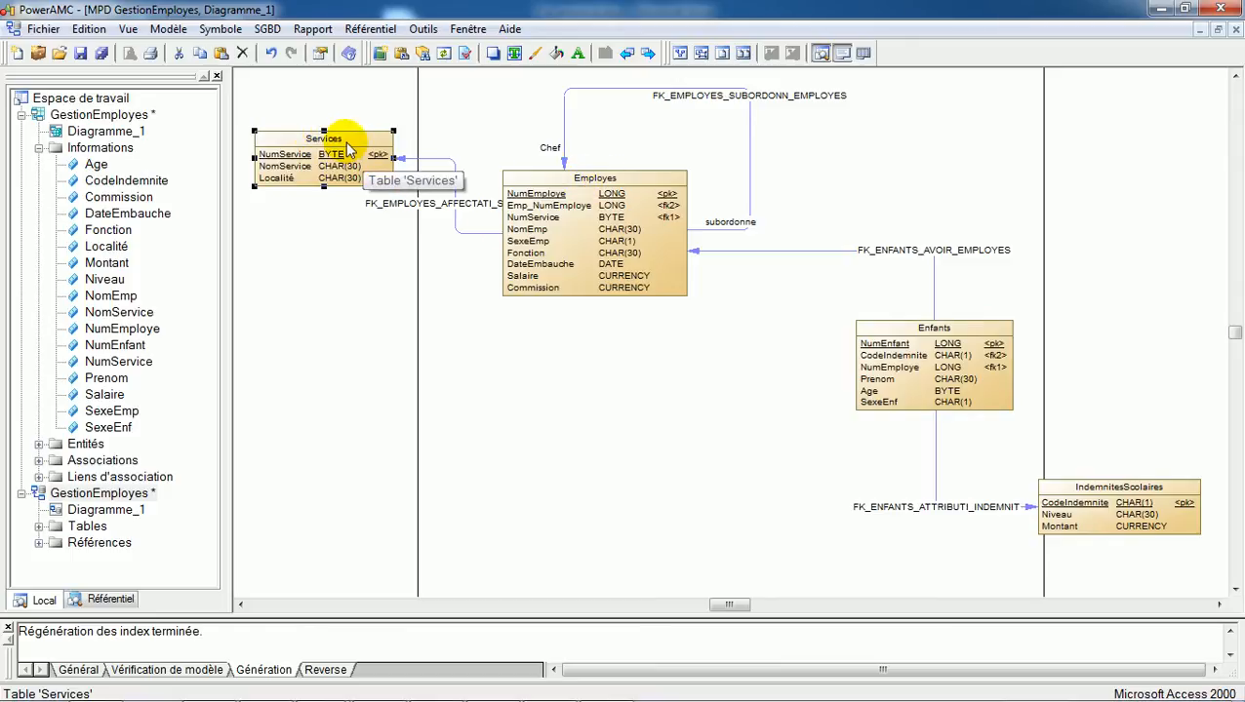
pyautogui.moveTo(346, 145); pyautogui.dragTo(350, 375)
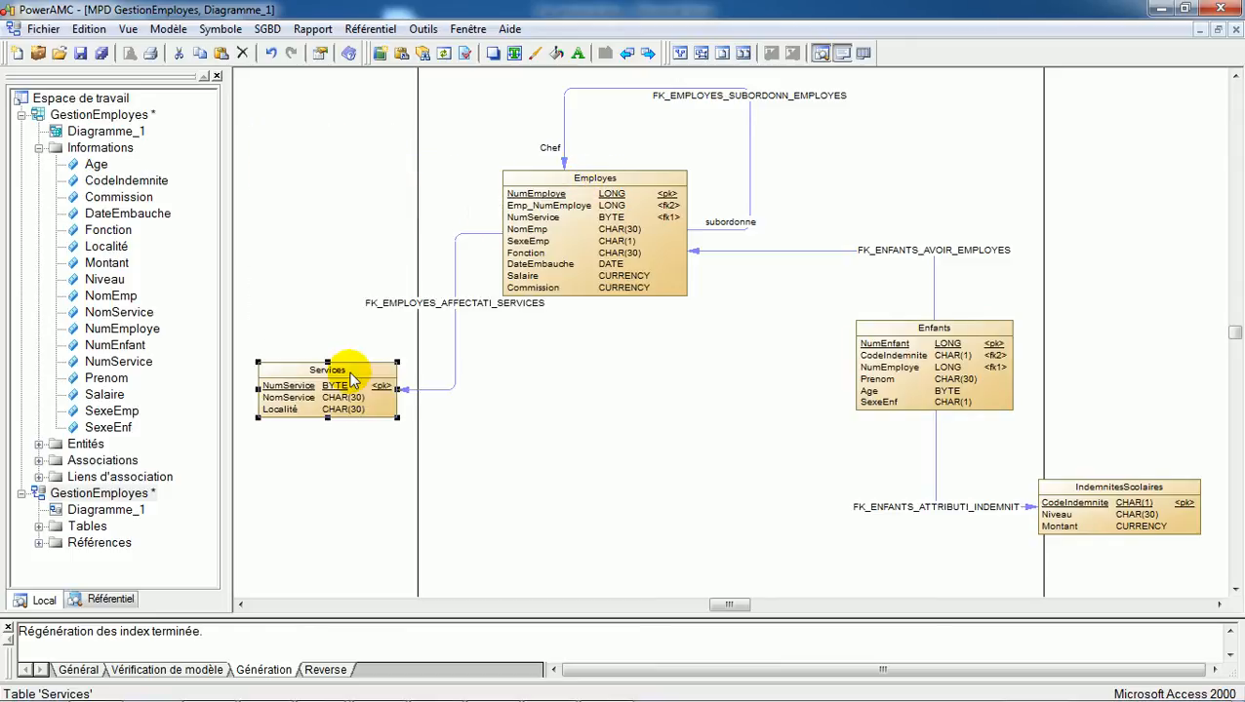
# Reposition the four foreign-key labels away from the link bends, onto the vertical segments of their reference links, and clear the selection.
pyautogui.moveTo(472, 304); pyautogui.dragTo(474, 334)
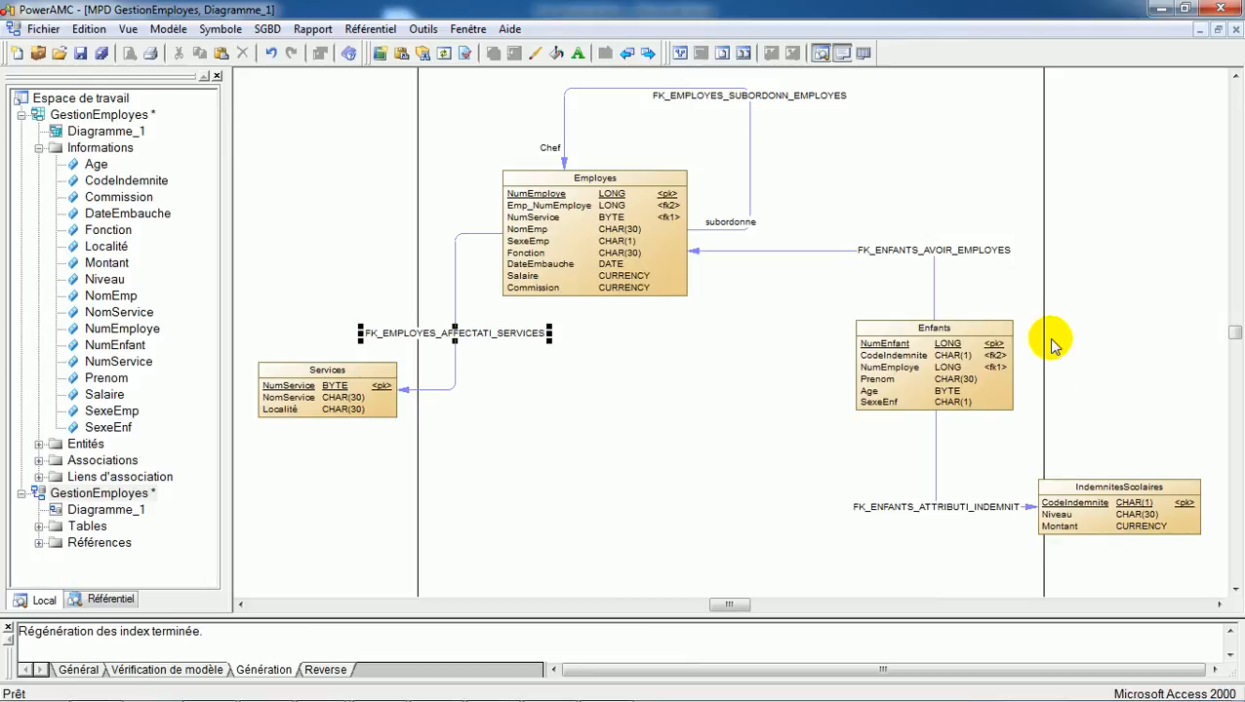
pyautogui.moveTo(902, 514); pyautogui.dragTo(892, 475)
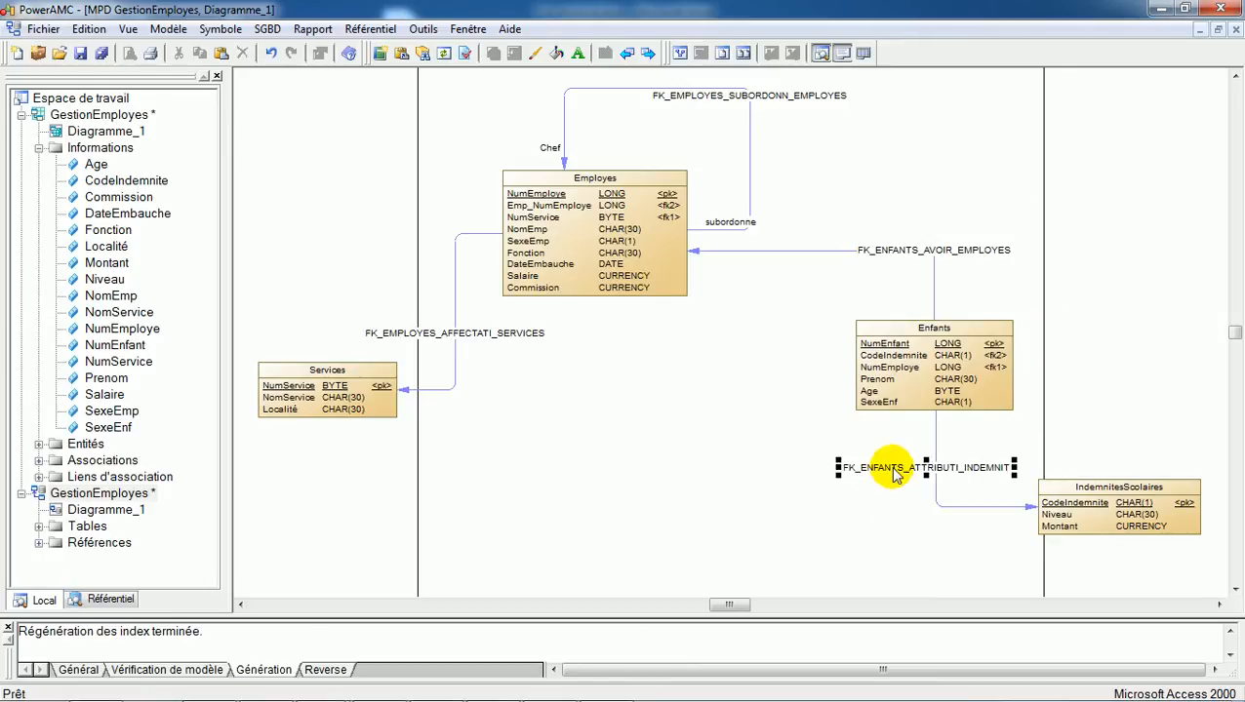
pyautogui.click(786, 99)
pyautogui.moveTo(786, 101); pyautogui.dragTo(790, 125)
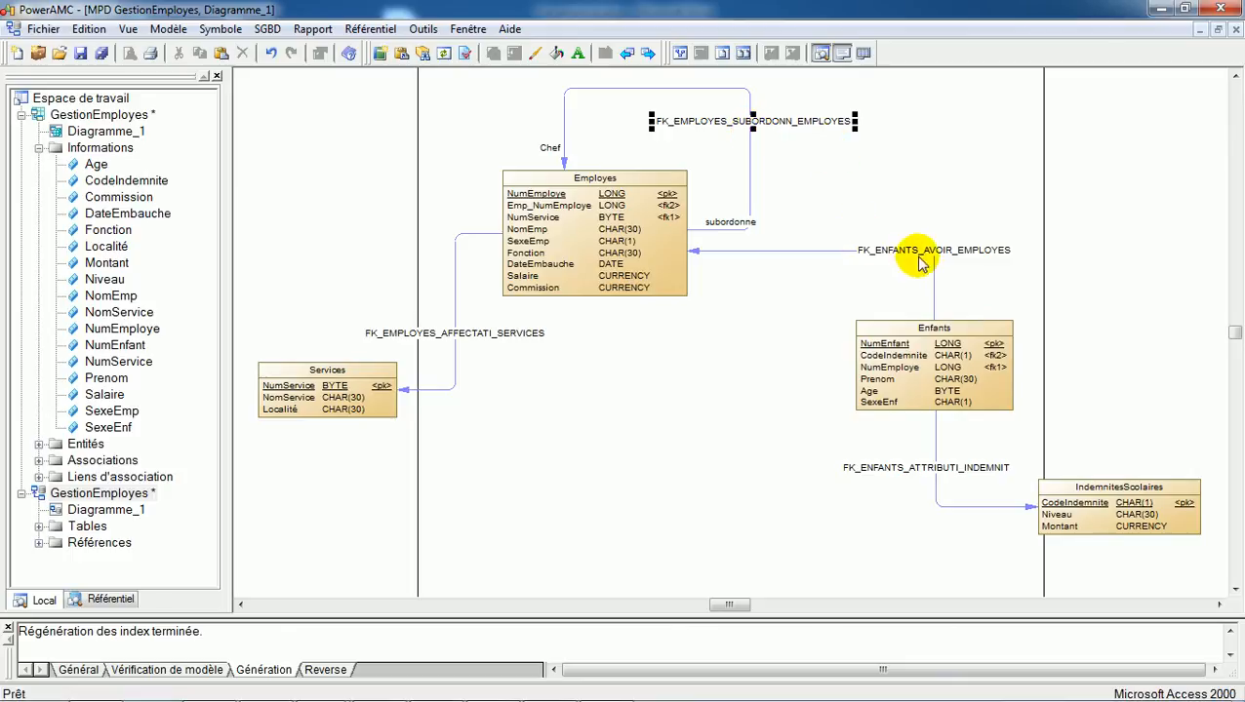
pyautogui.moveTo(902, 250); pyautogui.dragTo(942, 280)
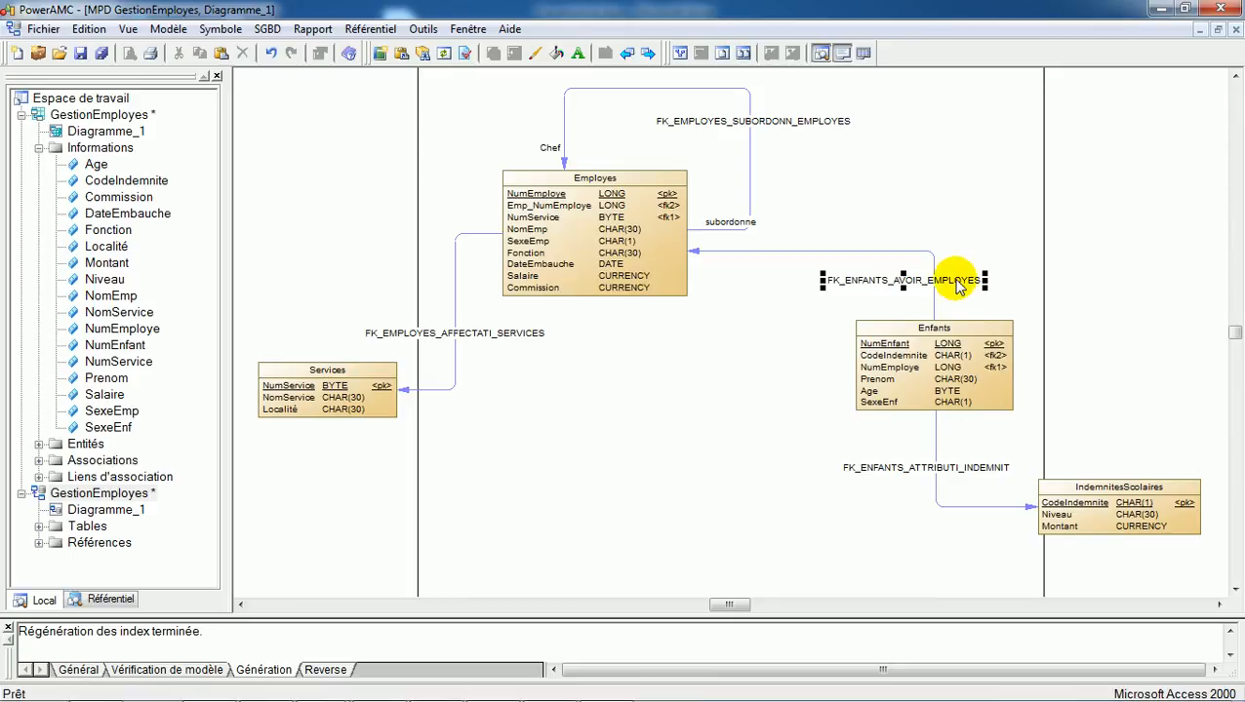
pyautogui.moveTo(956, 283); pyautogui.dragTo(992, 279)
pyautogui.click(680, 434)
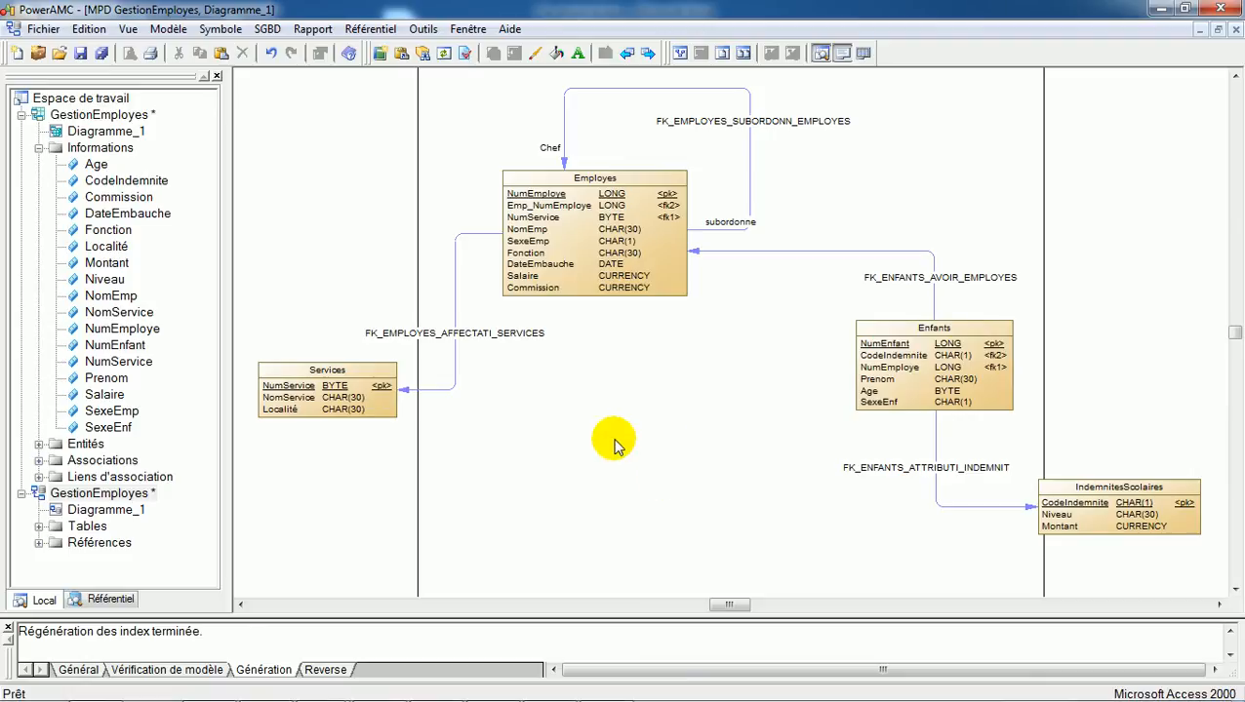
pyautogui.click(660, 428)
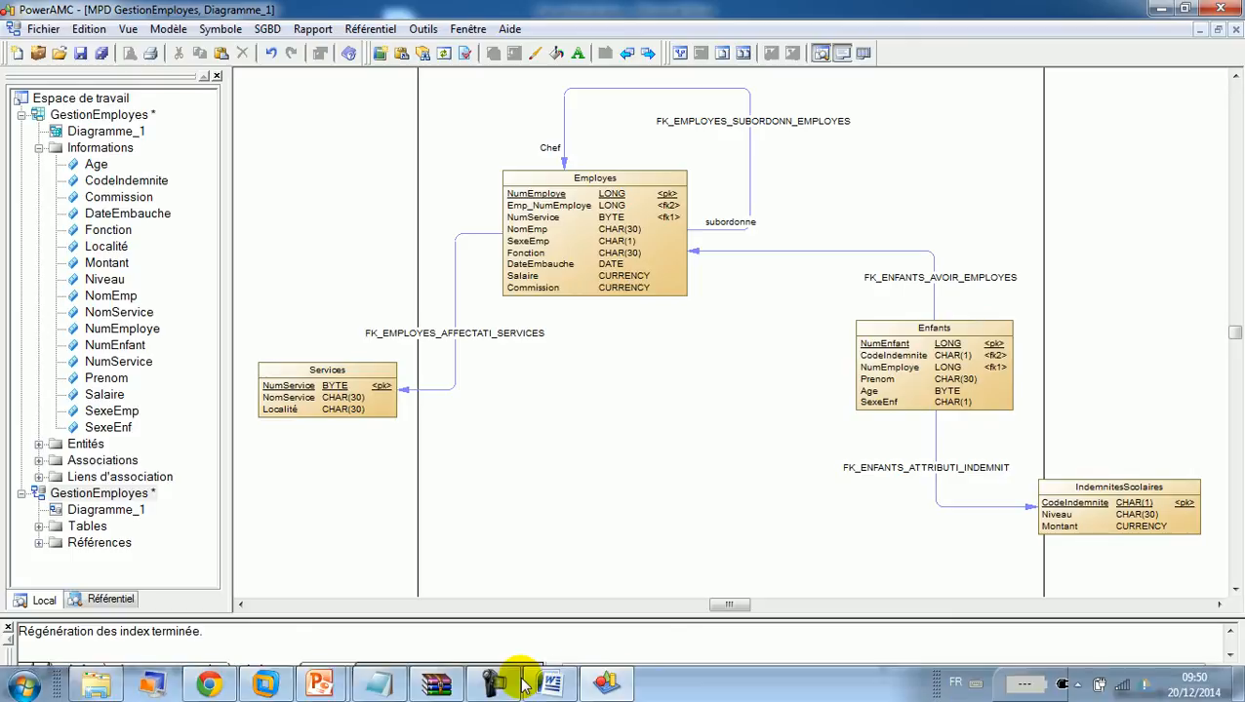
pyautogui.click(548, 694)
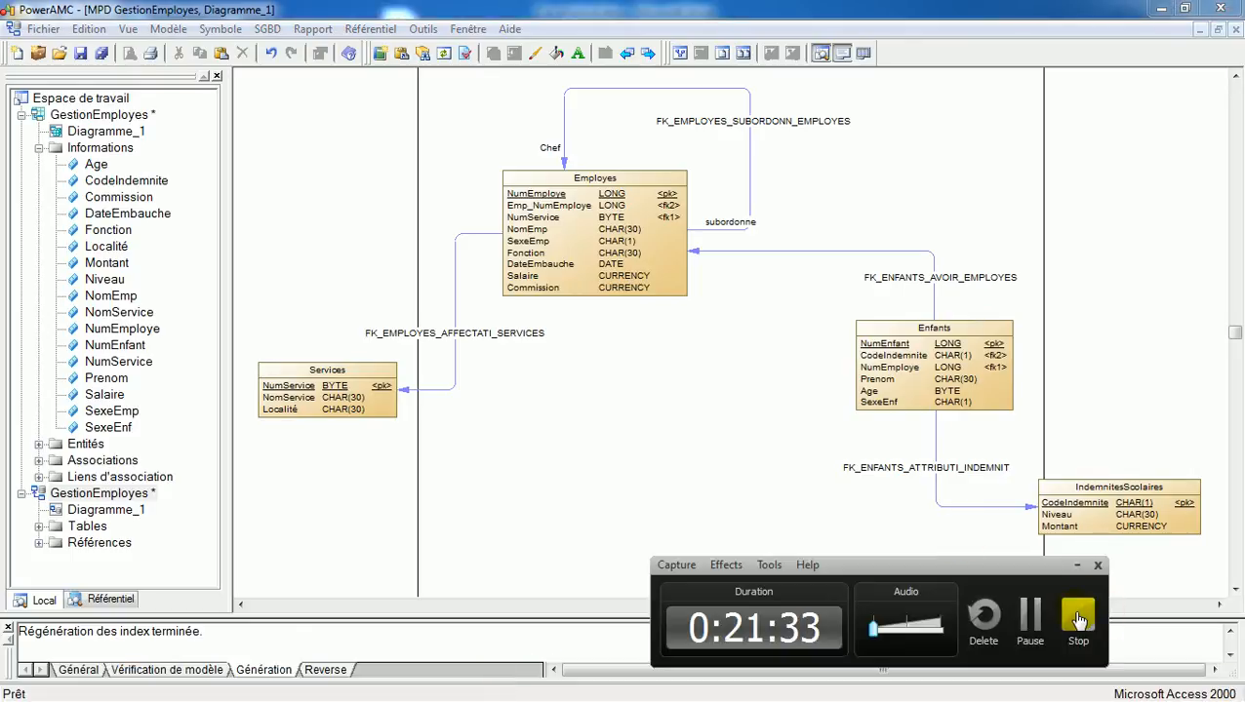